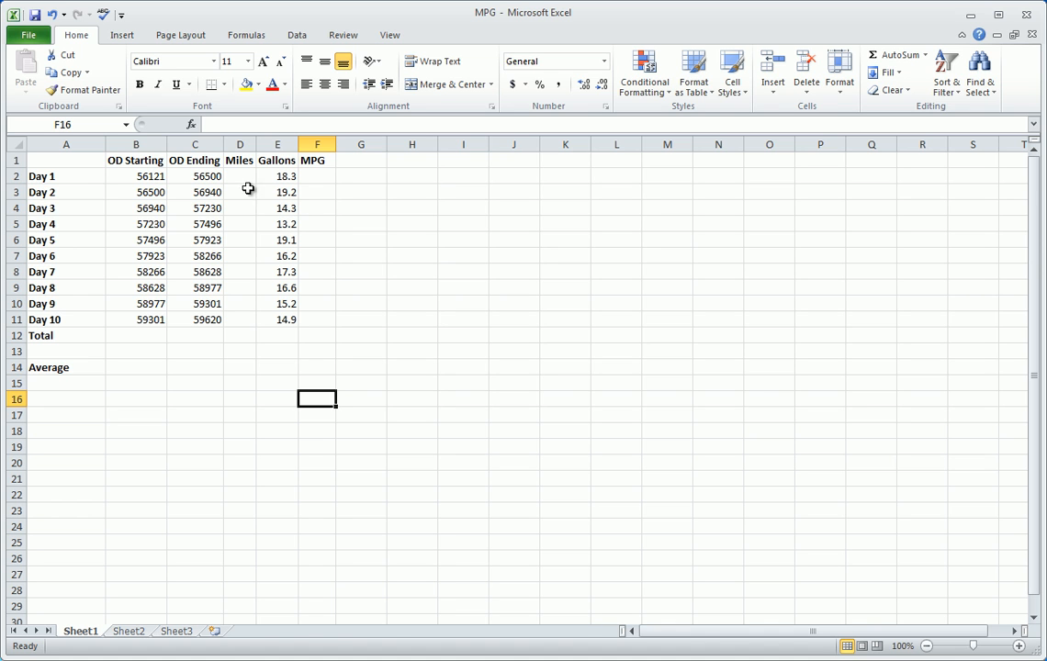
Enter the formula =C2-B2 in D2 to calculate the Day 1 miles, and check the formula in the cell.
click(237, 176)
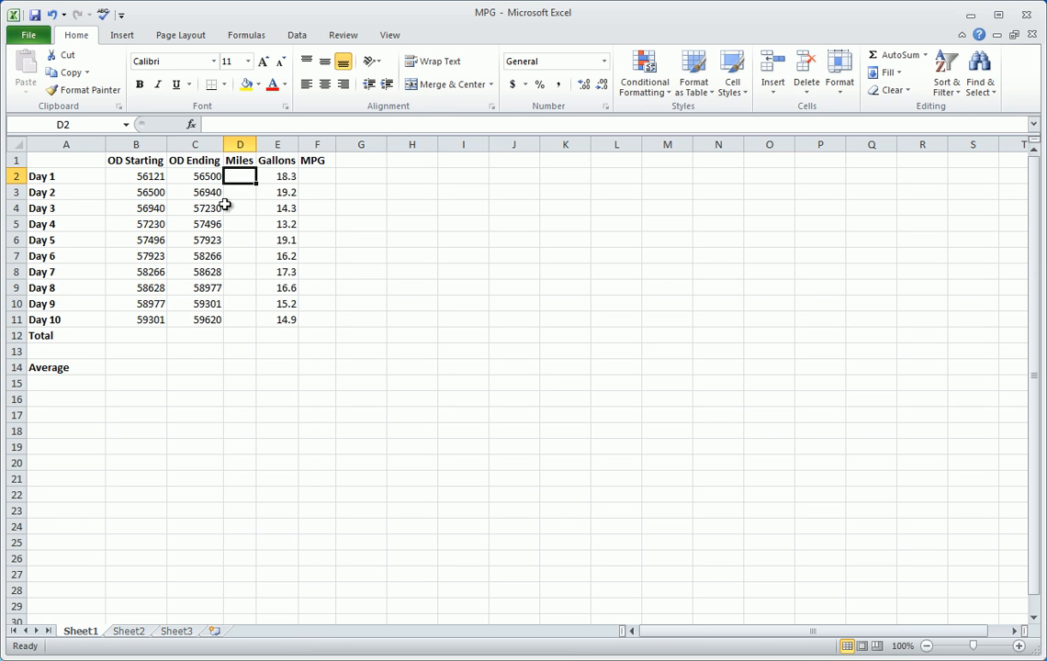
text(=)
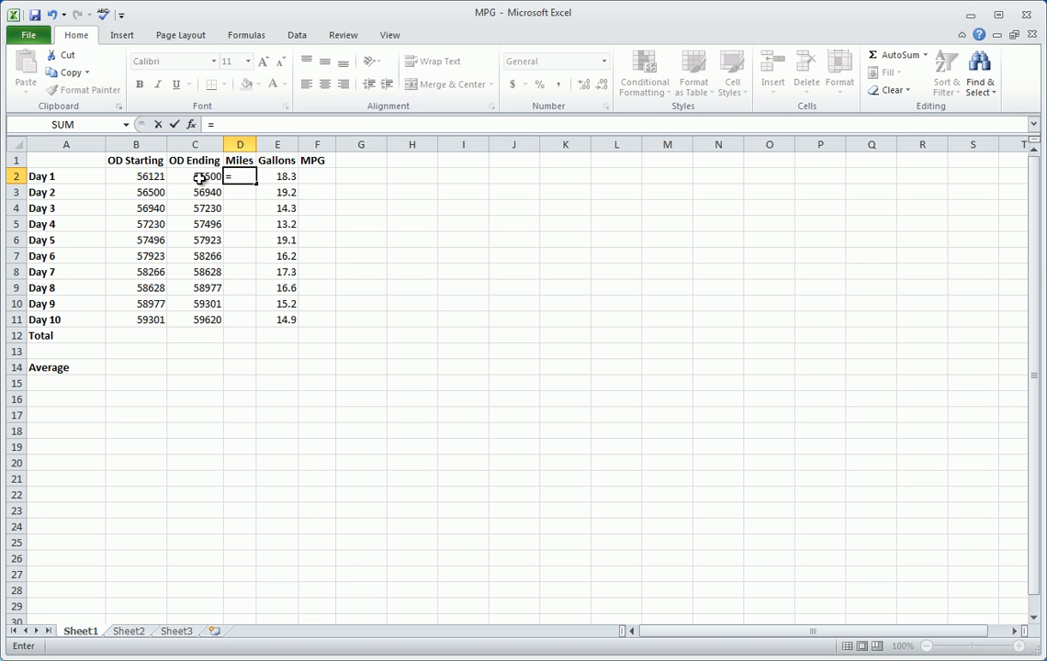
click(199, 179)
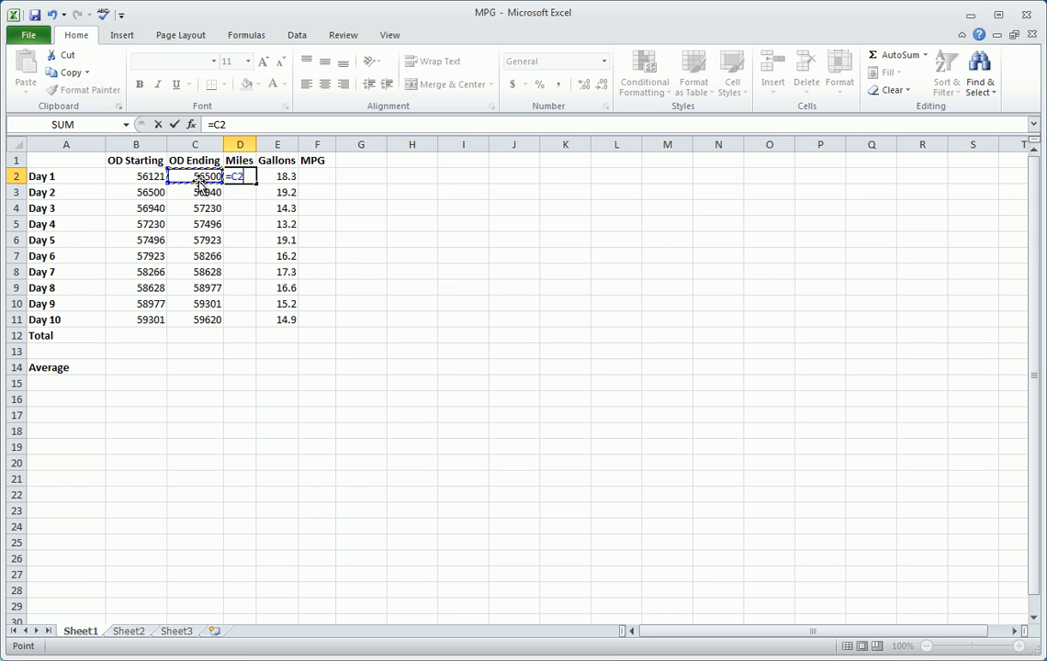
text(-)
click(150, 179)
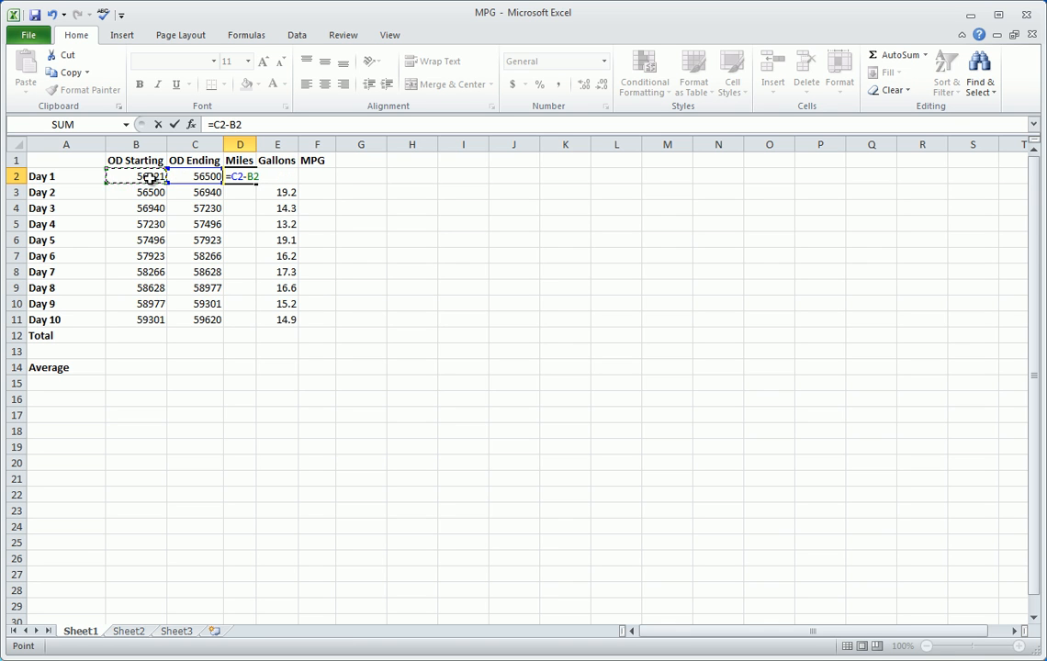
key(Return)
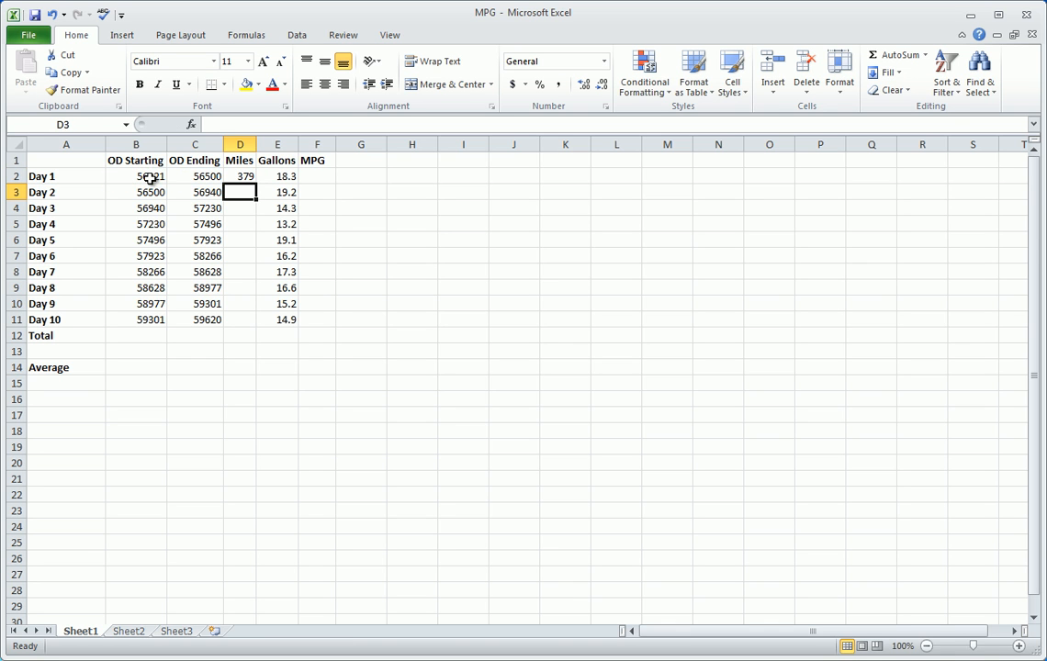
click(242, 176)
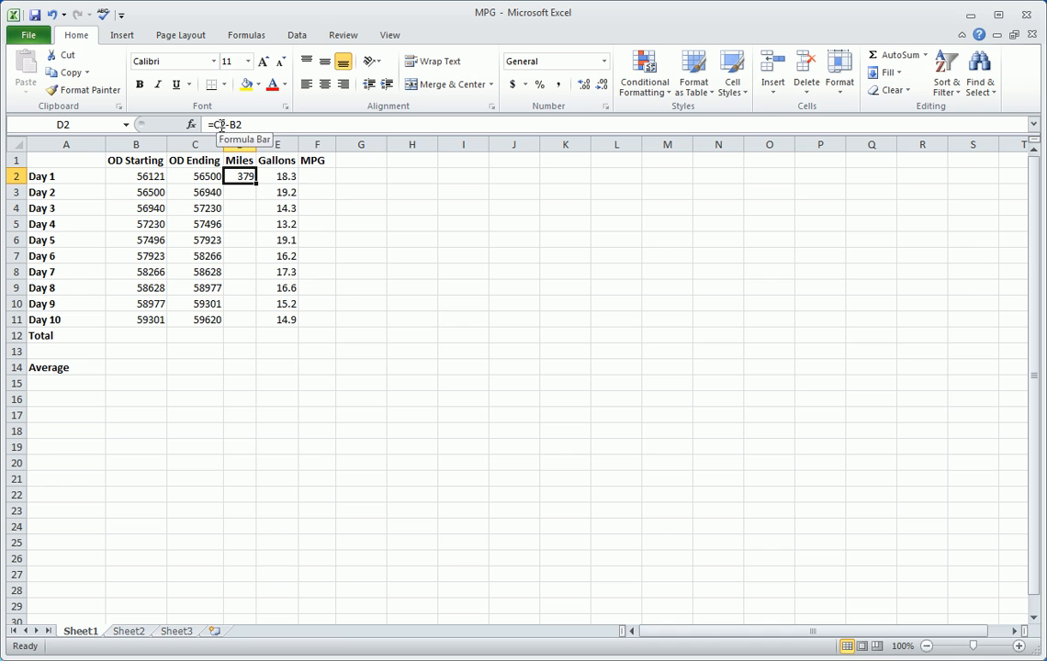
Test the Day 1 miles formula by setting the OD Starting value in B2 to 56200, and undo that change.
click(150, 178)
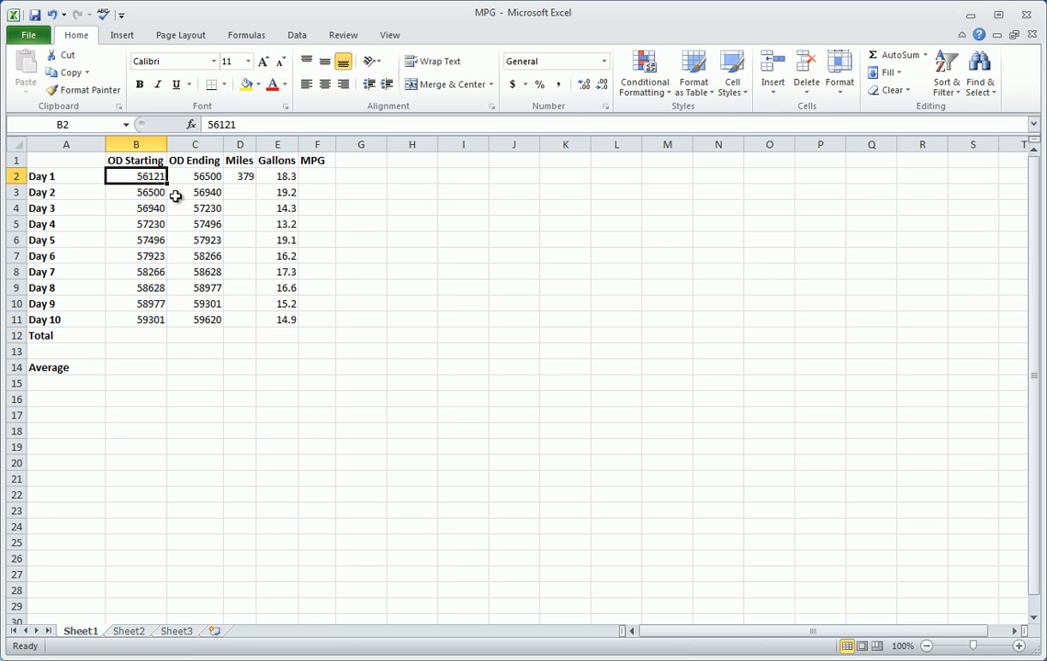
text(56200)
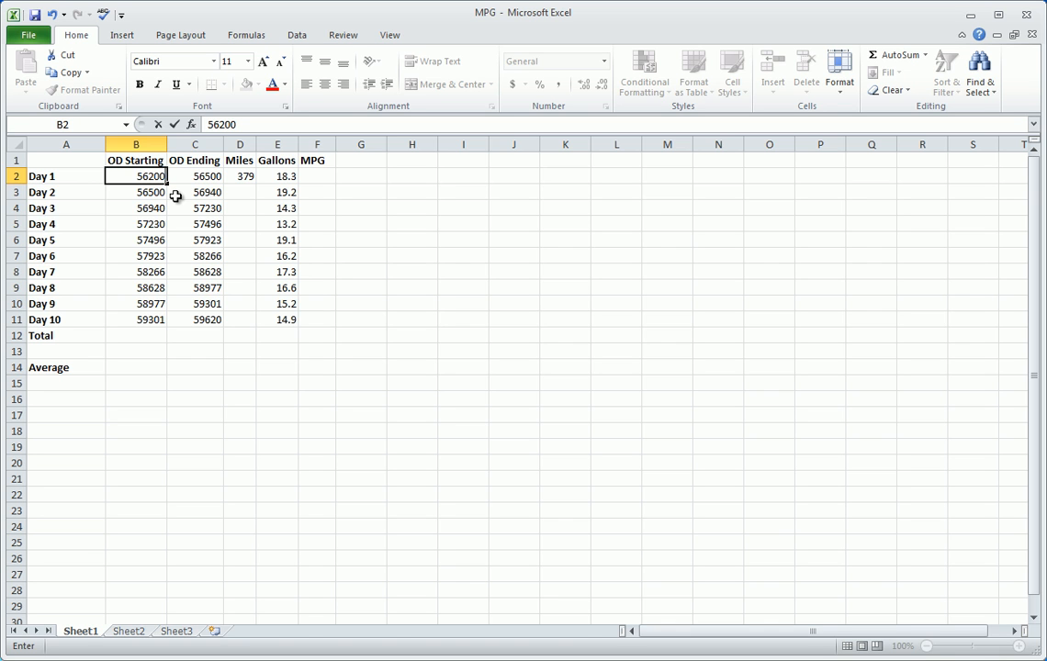
key(Return)
click(246, 176)
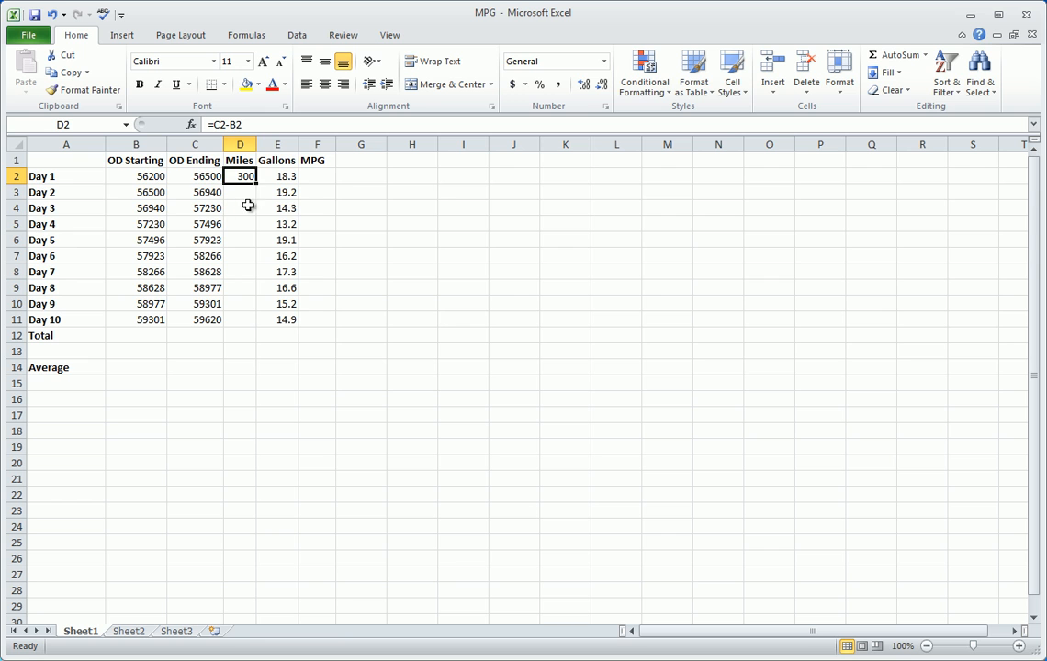
click(51, 15)
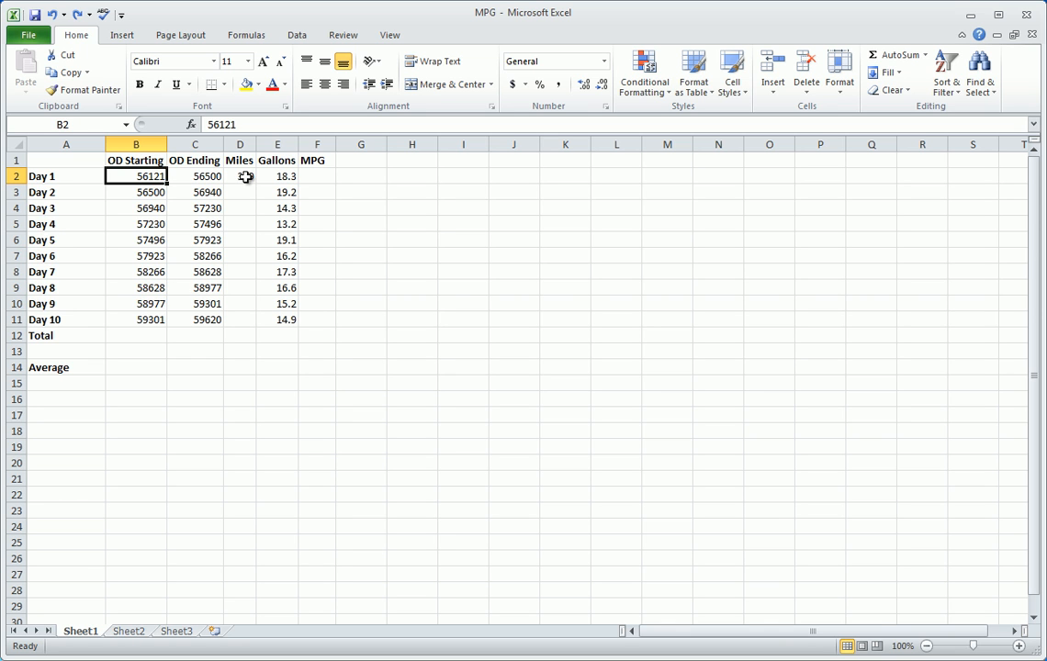
Enter the Day 2 miles formula =C3-B3 in D3, and clear the cell again.
click(247, 194)
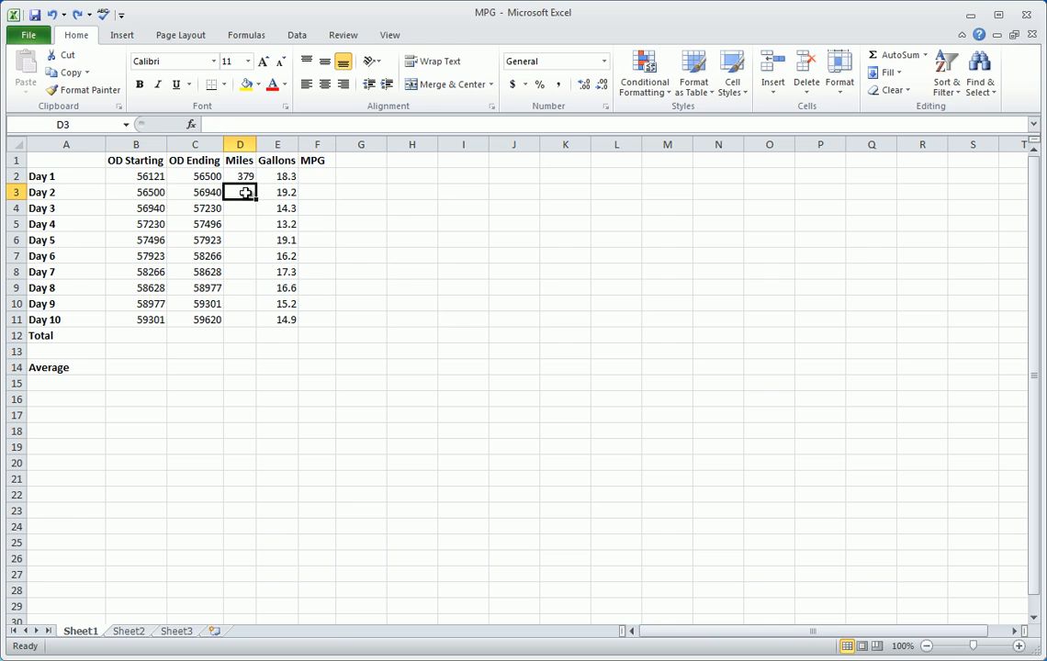
text(=)
click(212, 198)
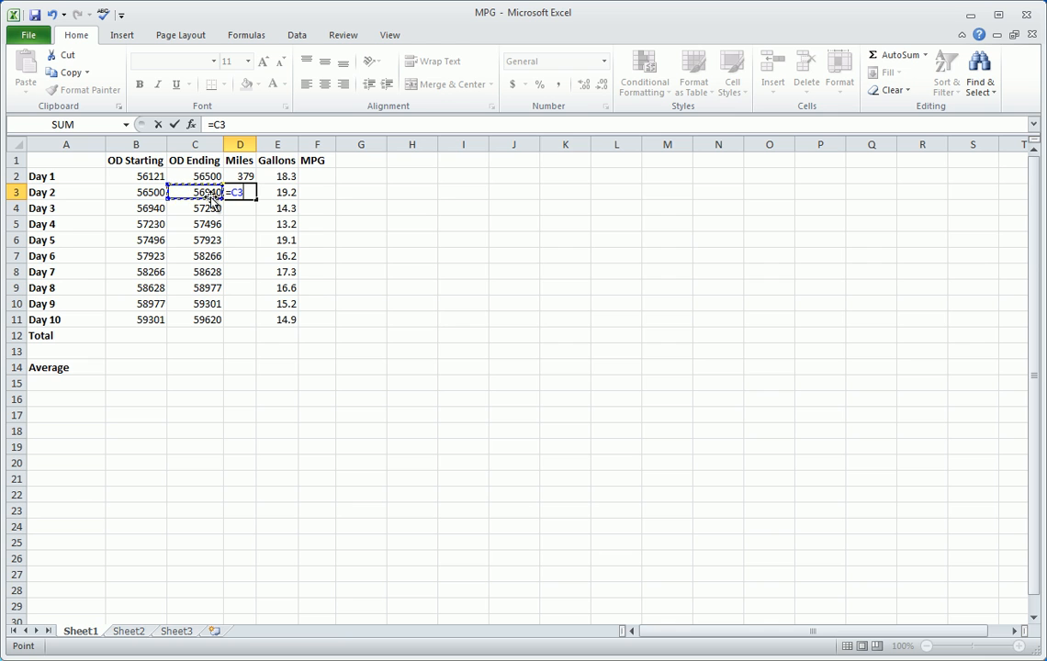
text(-)
click(148, 195)
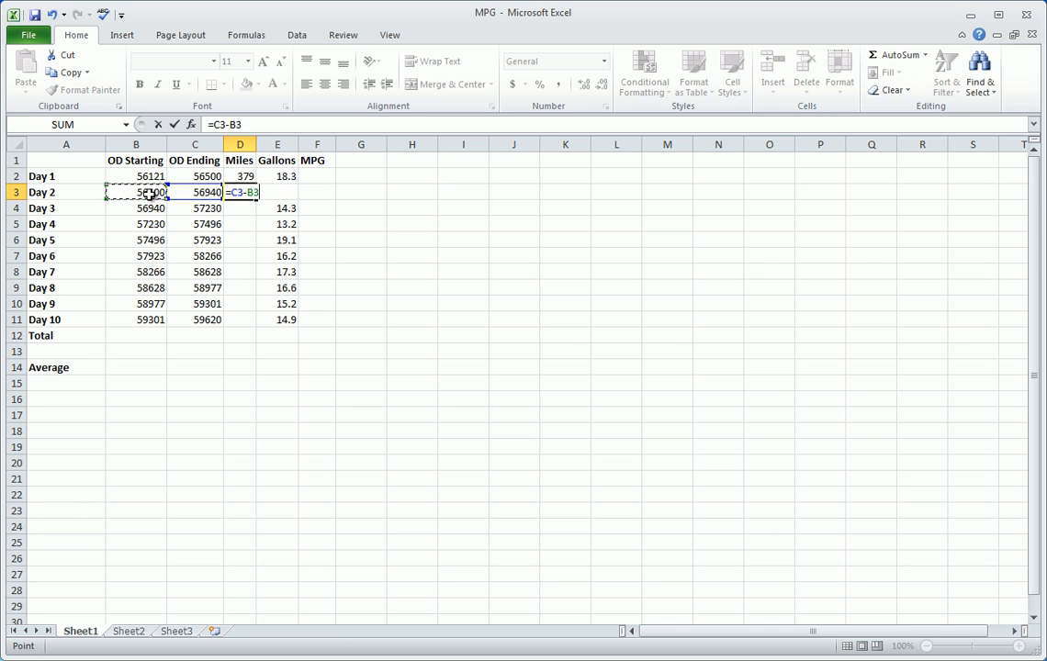
key(Return)
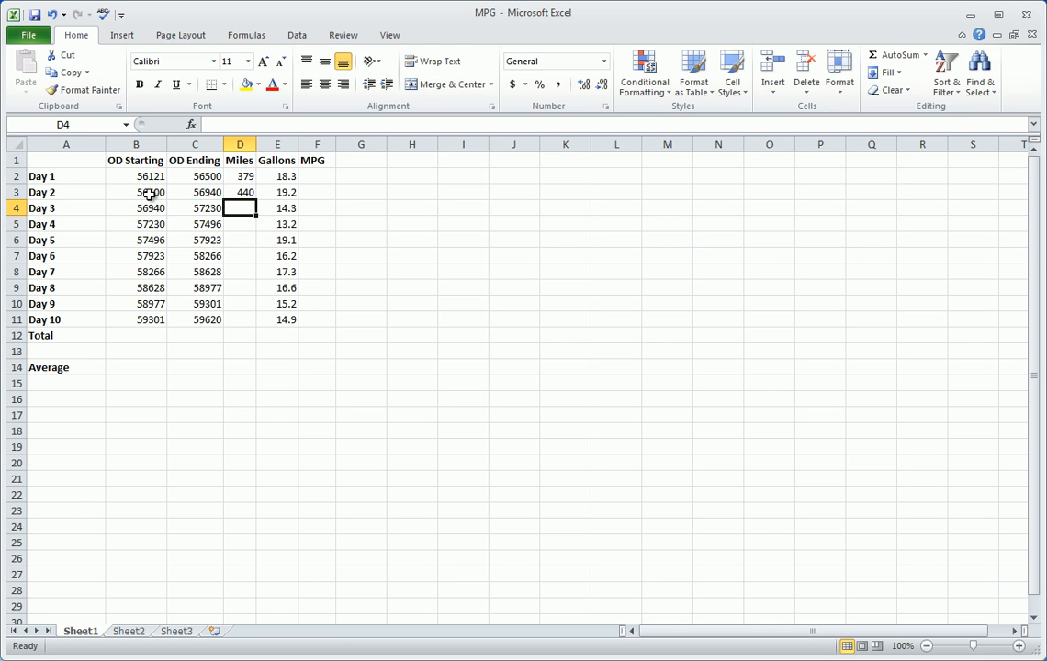
click(246, 194)
key(Delete)
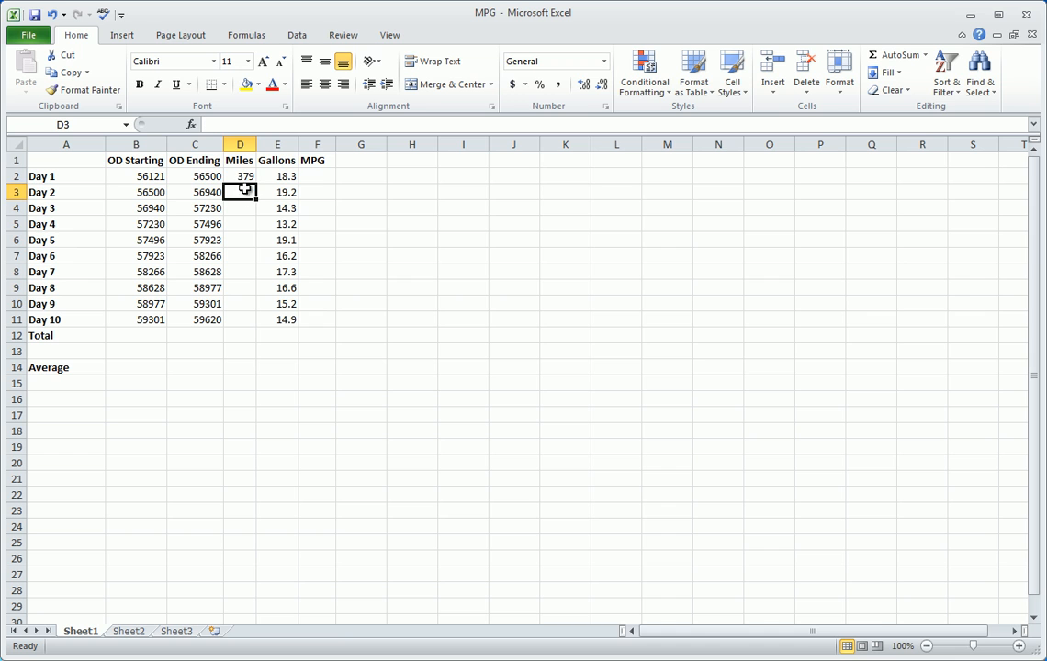
Fill the Day 1 miles formula from D2 down through D11.
click(245, 178)
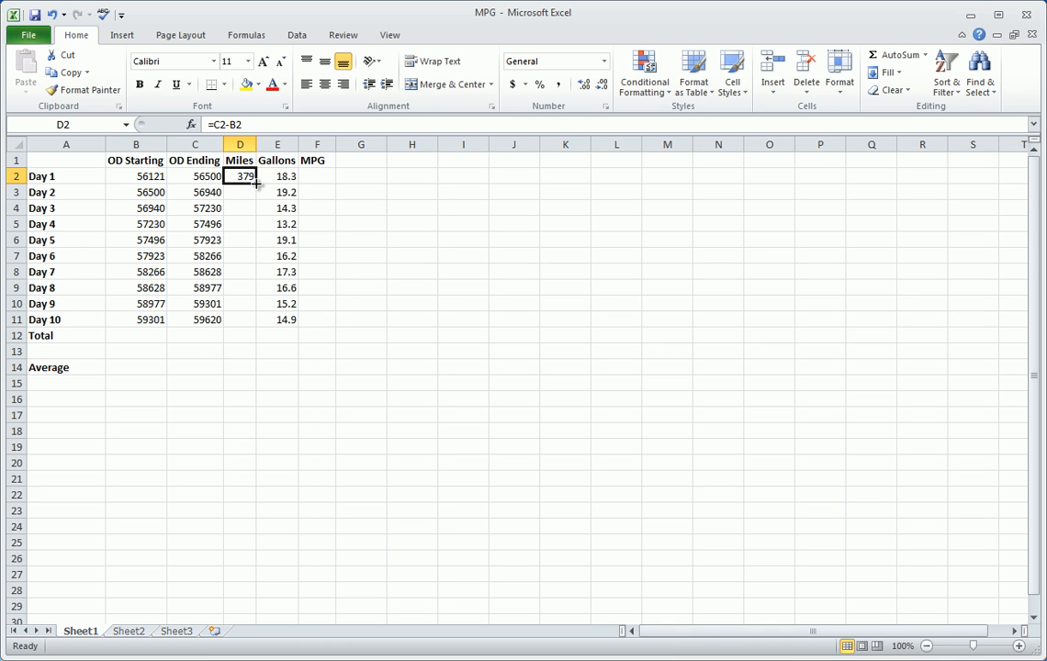
drag(257, 185, 258, 330)
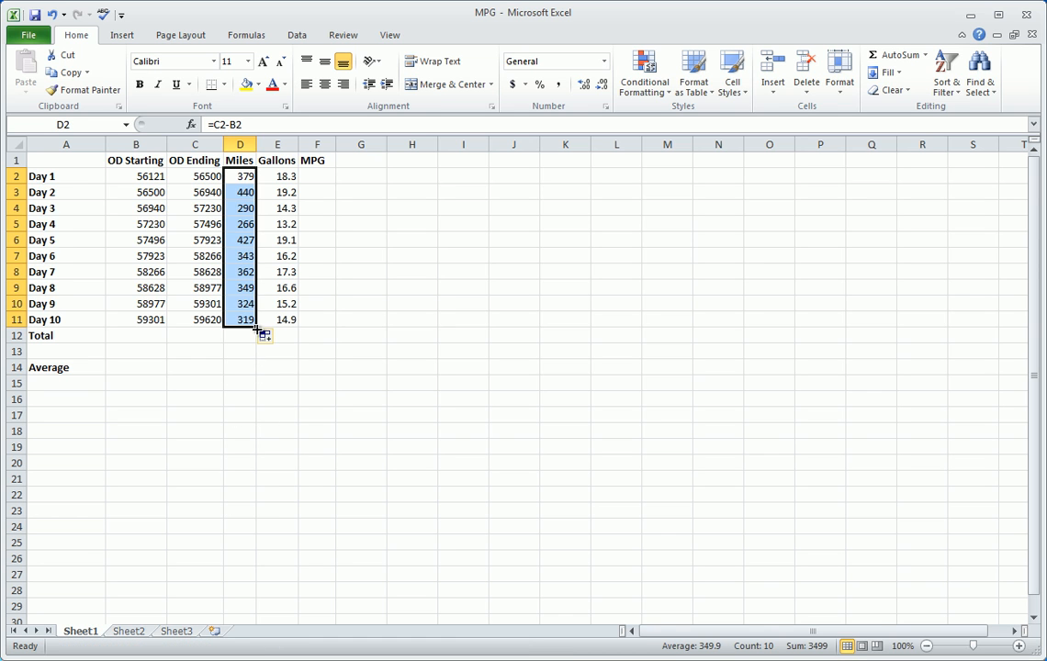
Examine the filled formulas of the Miles column in cells D3 through D11.
click(241, 193)
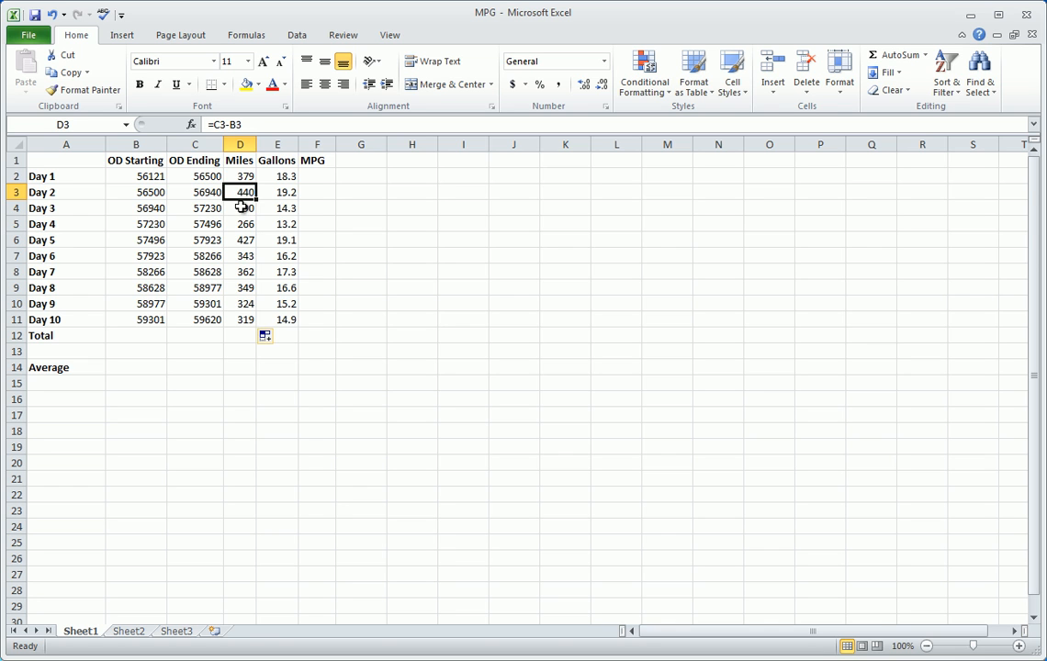
click(241, 208)
click(241, 225)
click(243, 239)
click(243, 259)
click(244, 272)
click(245, 287)
click(245, 304)
click(246, 320)
click(245, 304)
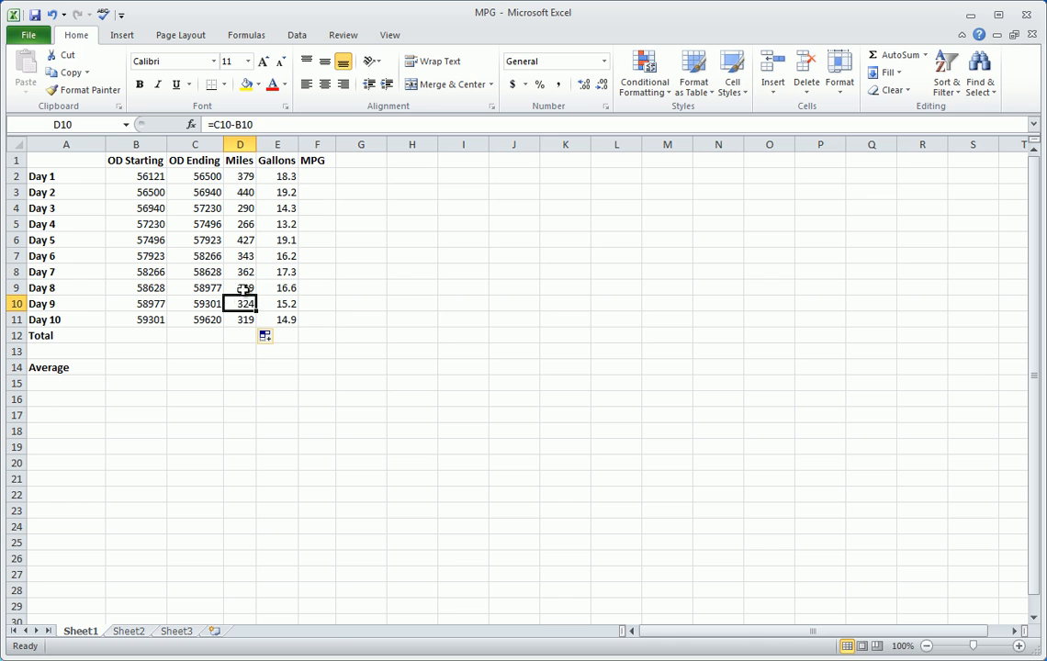
click(241, 335)
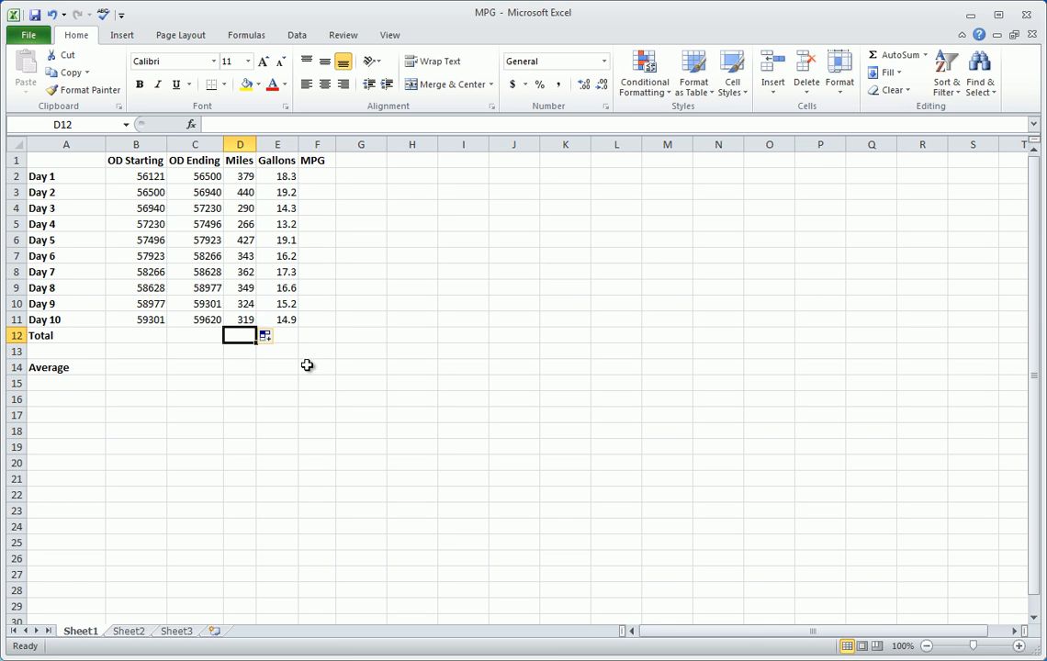
text(=)
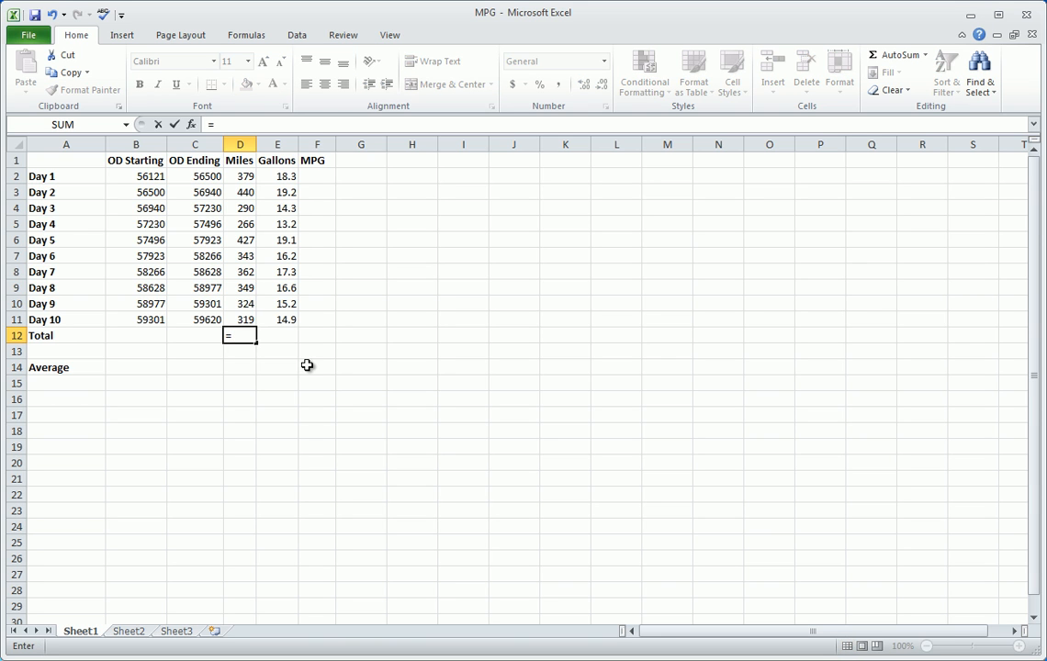
click(245, 177)
text(+)
click(243, 195)
text(+)
click(244, 209)
text(+)
click(244, 225)
text(+)
click(243, 241)
text(+)
click(244, 257)
text(+)
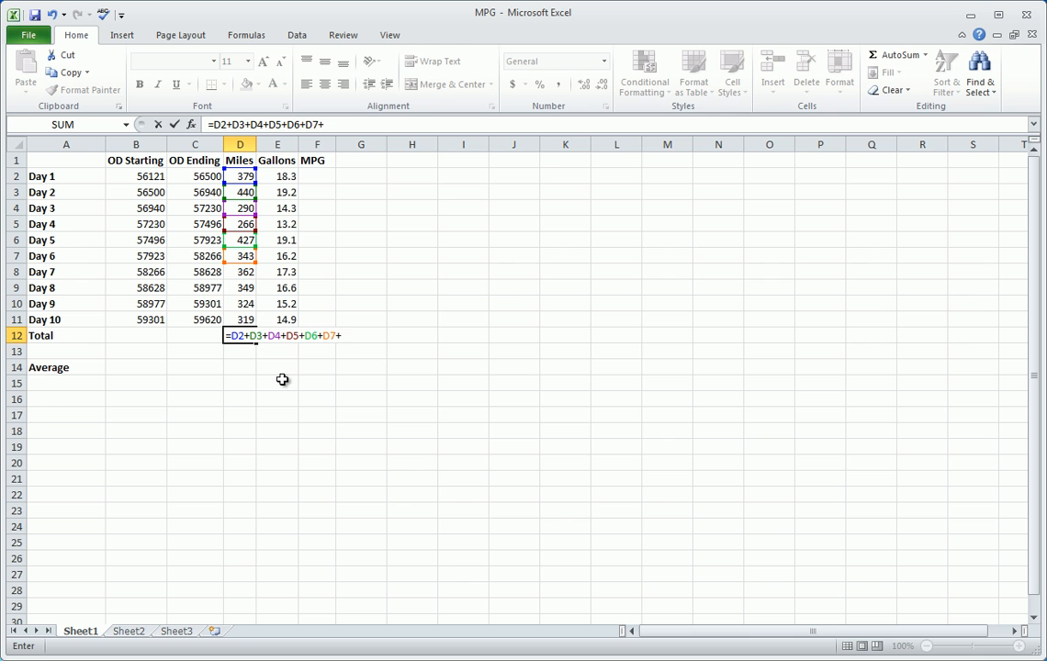
key(BackSpace)
key(BackSpace)
key(BackSpace)
key(BackSpace)
key(BackSpace)
key(BackSpace)
key(BackSpace)
key(BackSpace)
key(BackSpace)
key(BackSpace)
key(BackSpace)
key(BackSpace)
key(BackSpace)
key(BackSpace)
key(BackSpace)
key(BackSpace)
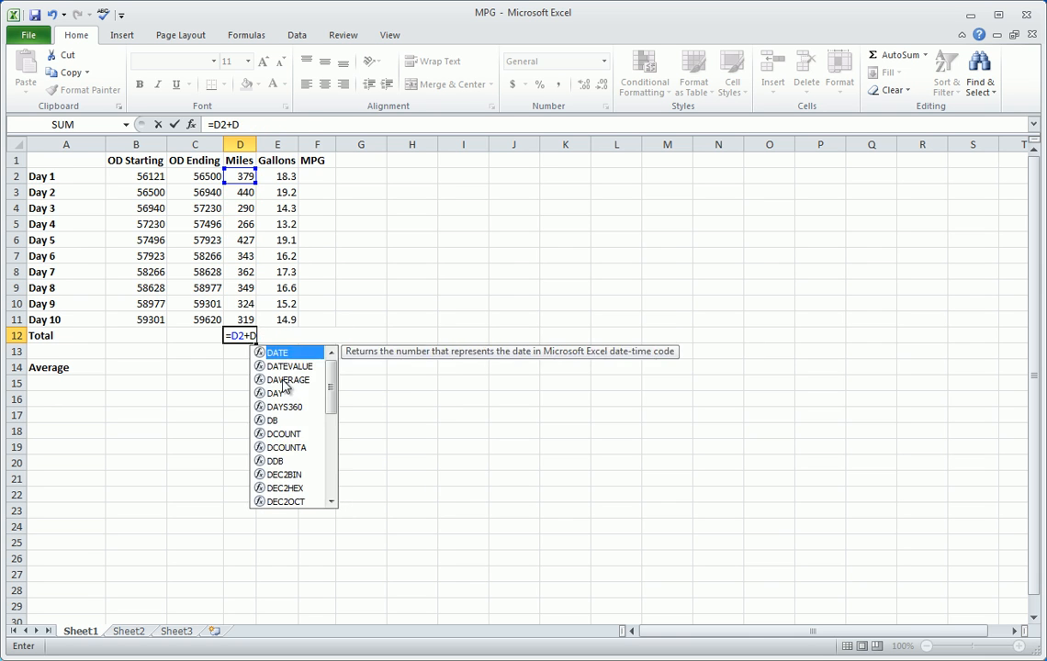
key(BackSpace)
key(BackSpace)
key(BackSpace)
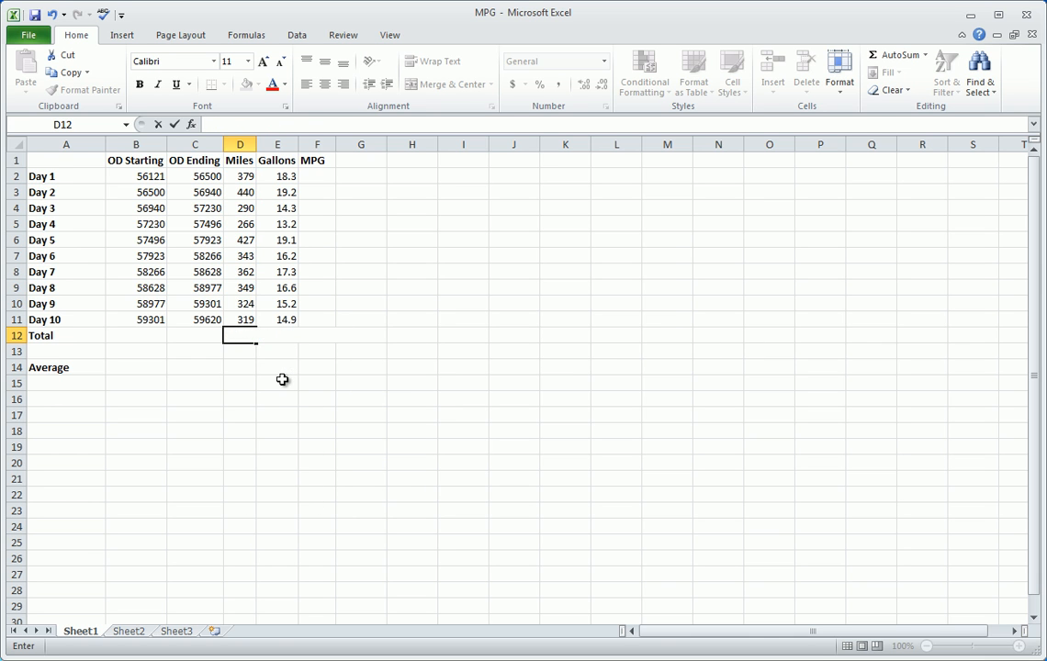
click(280, 379)
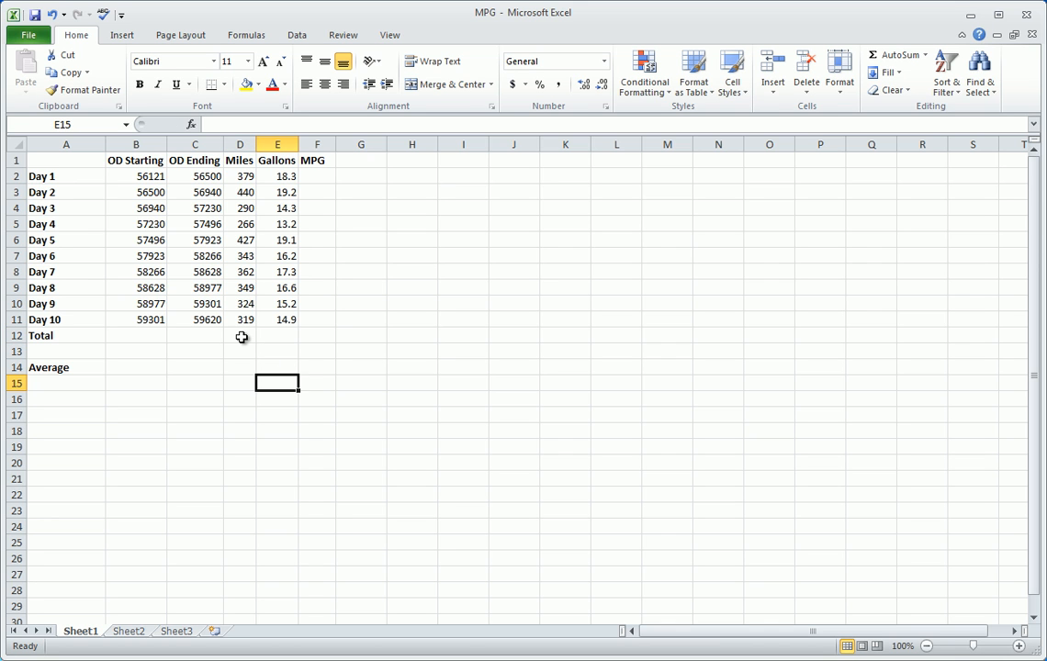
Total the miles in D12 with the formula =sum(D2:D11).
click(240, 338)
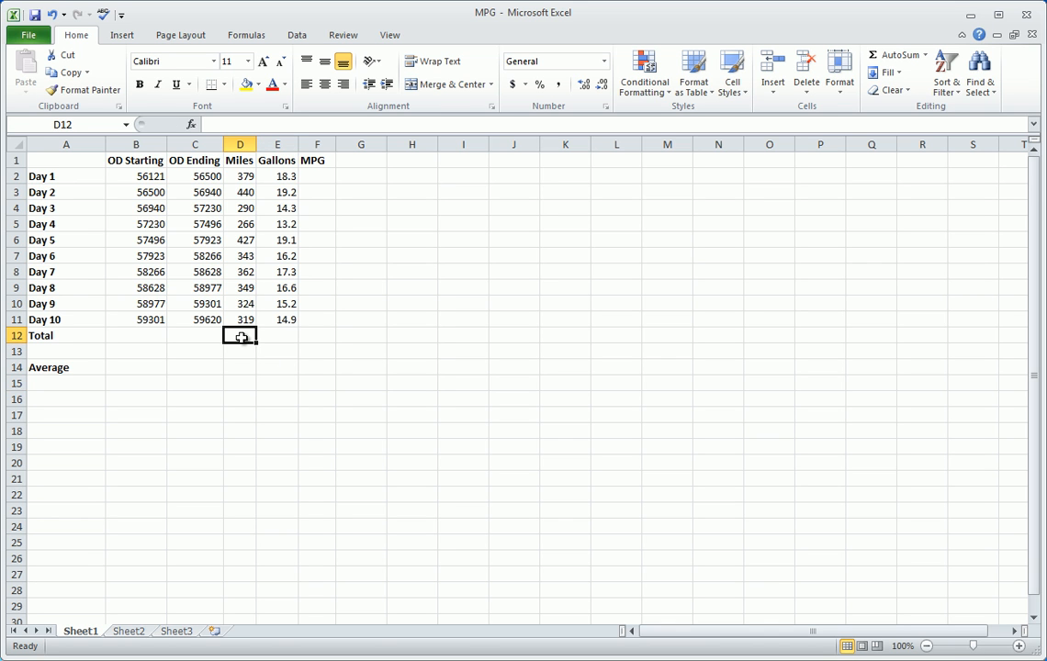
text(=)
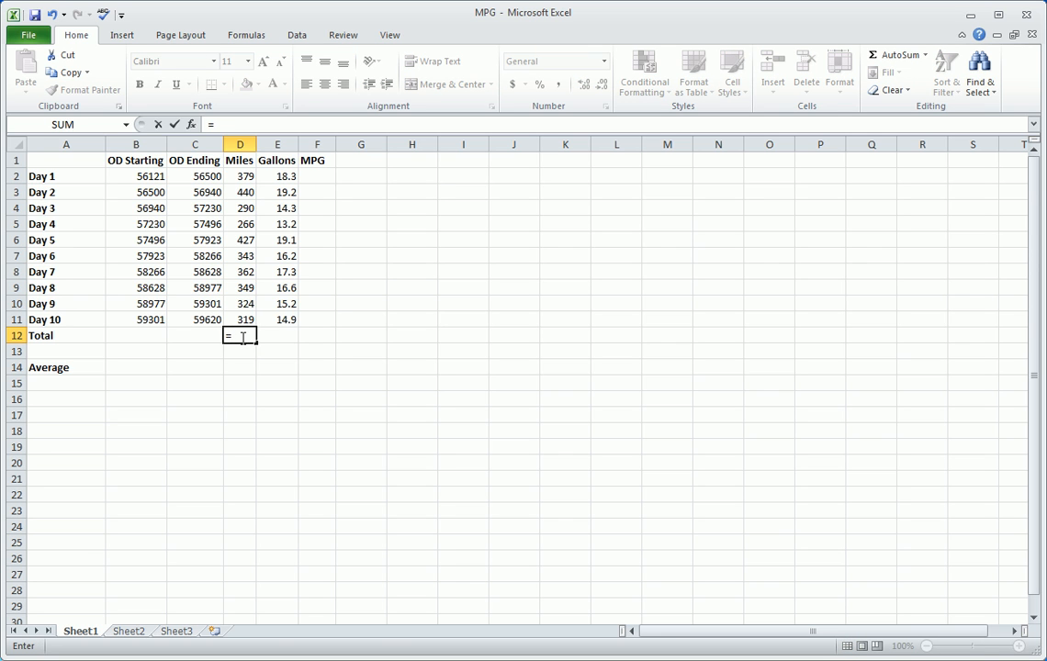
text(su)
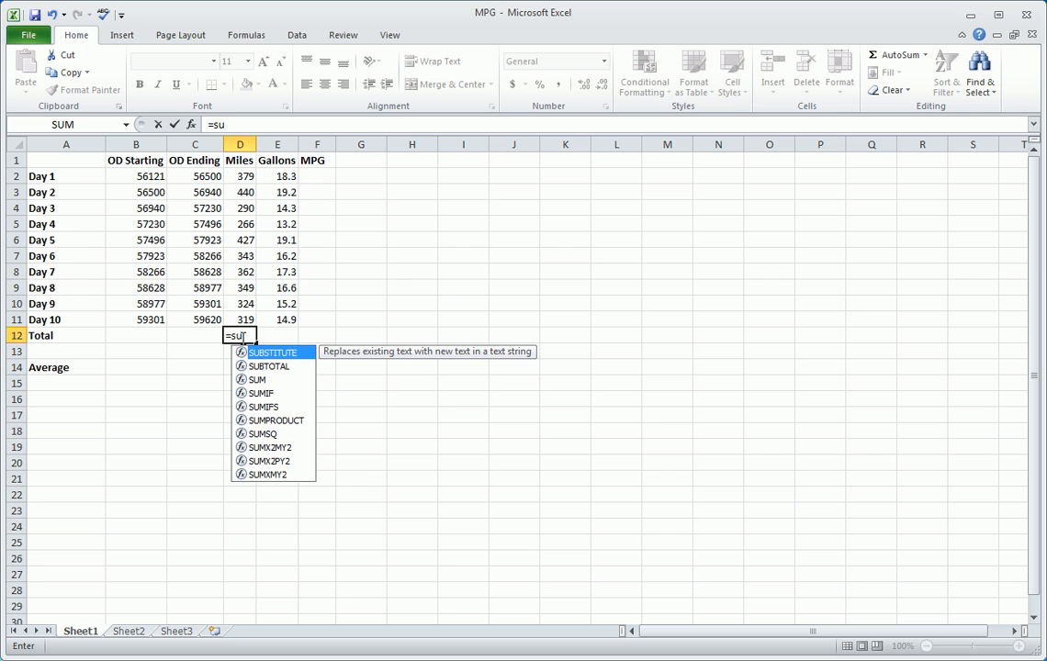
text(m()
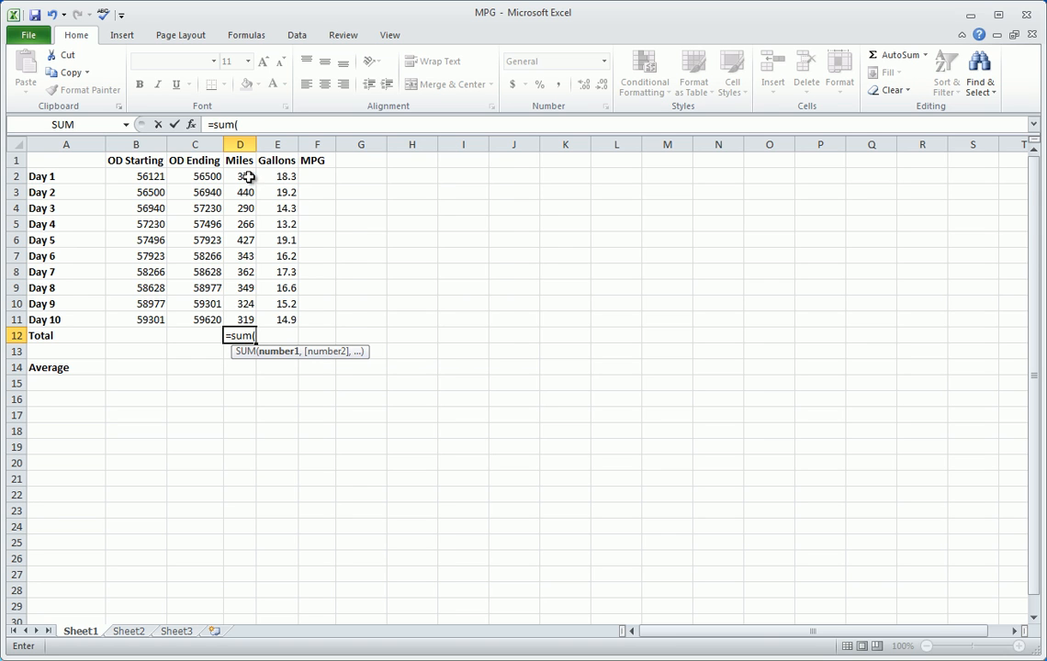
drag(248, 177, 246, 319)
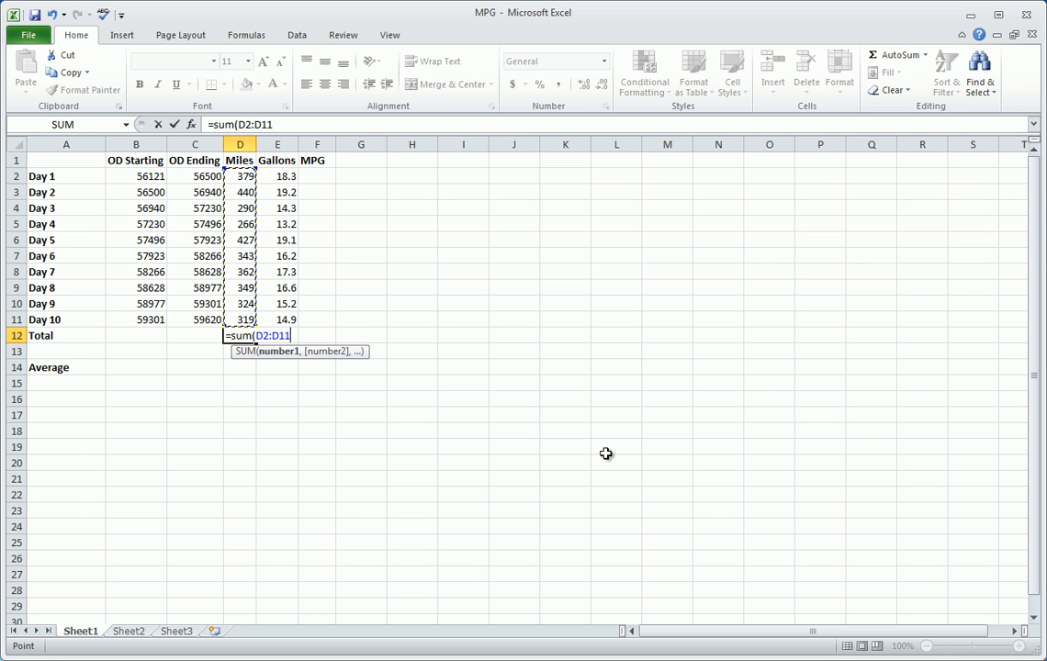
key(Return)
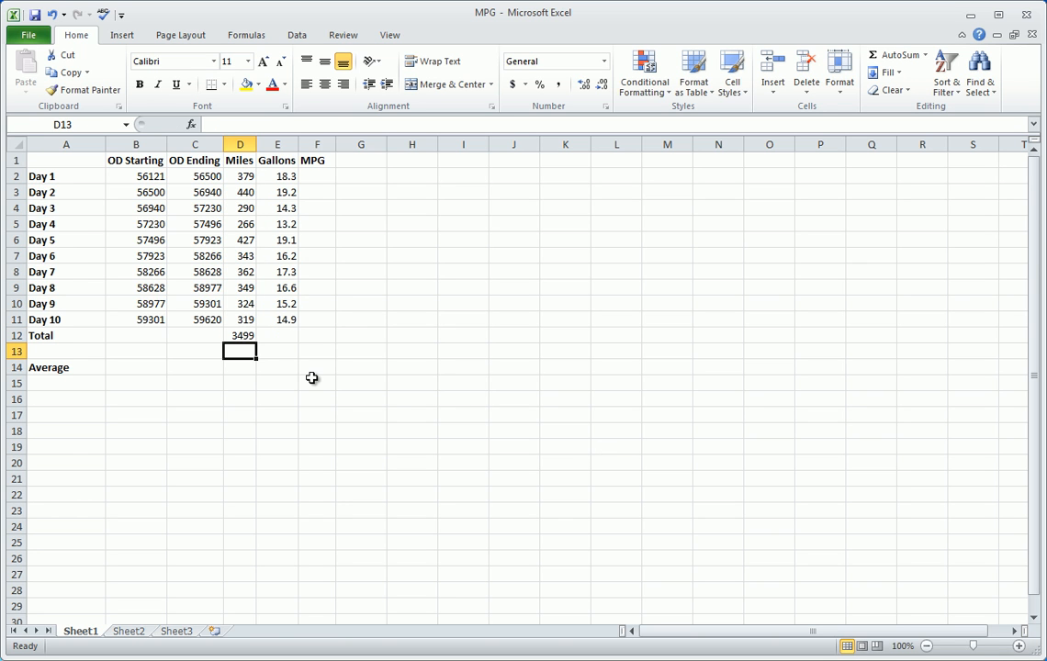
Review the summed range D2:D11 and clear the SUM formula from the miles total in D12.
drag(248, 178, 246, 316)
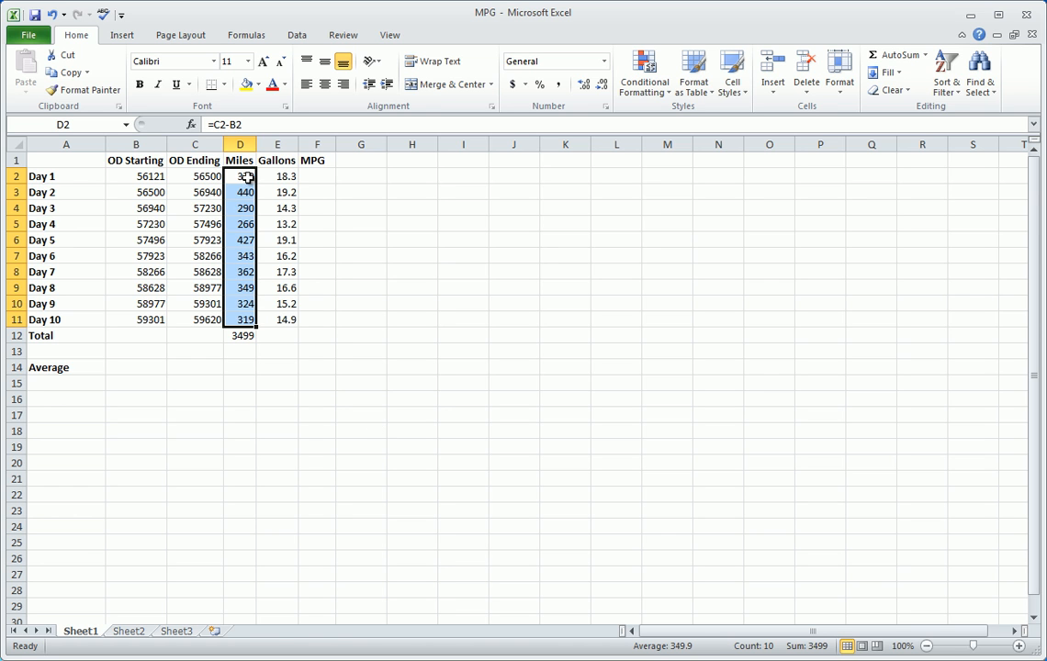
click(264, 338)
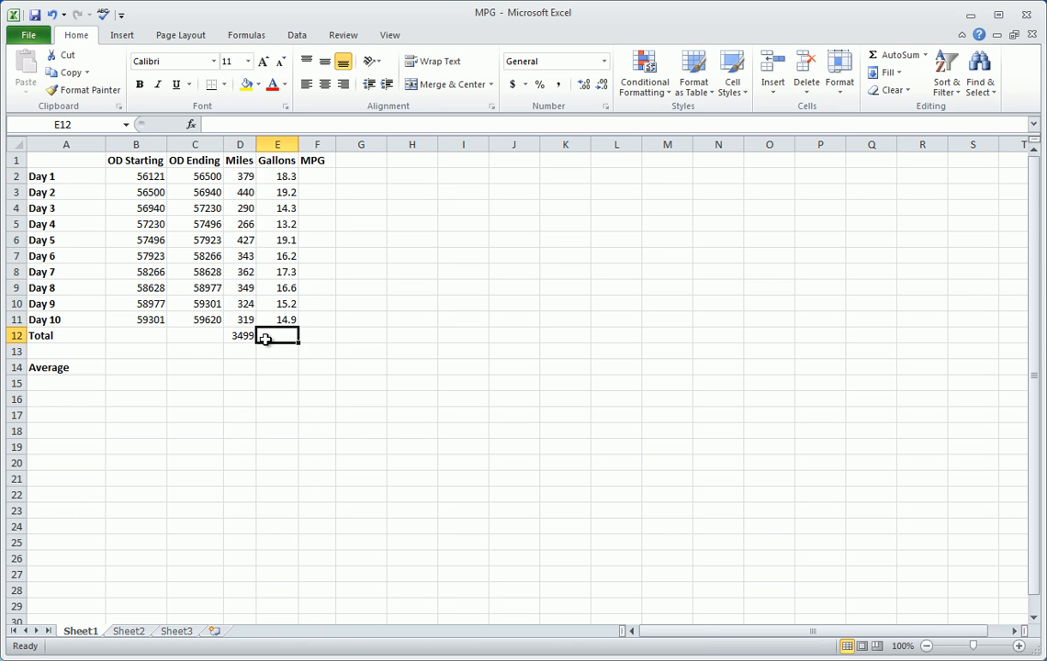
click(241, 338)
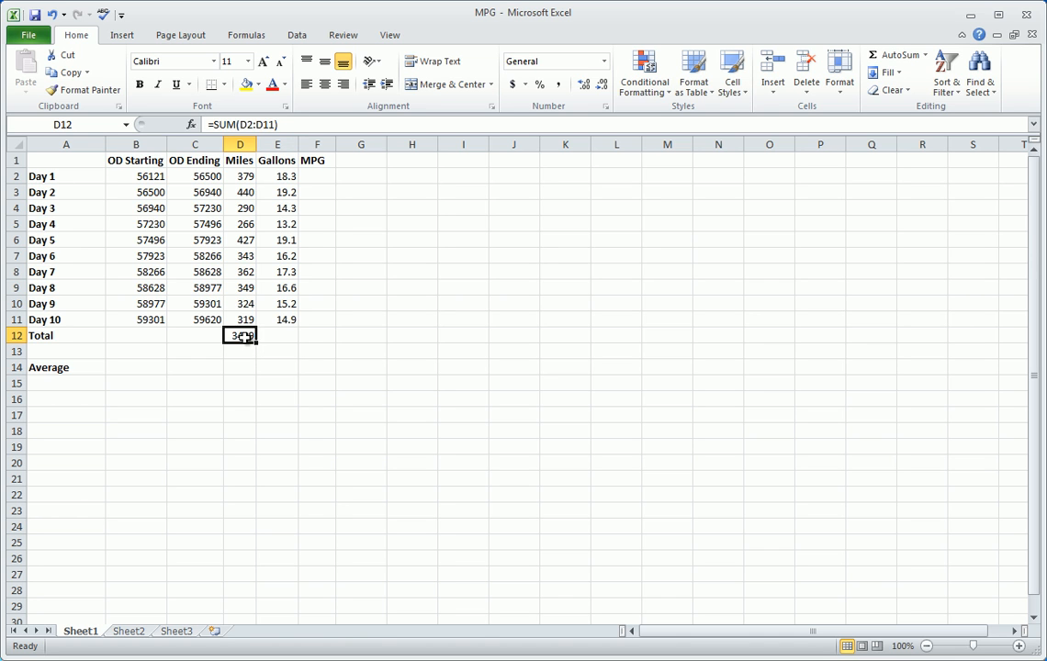
key(Delete)
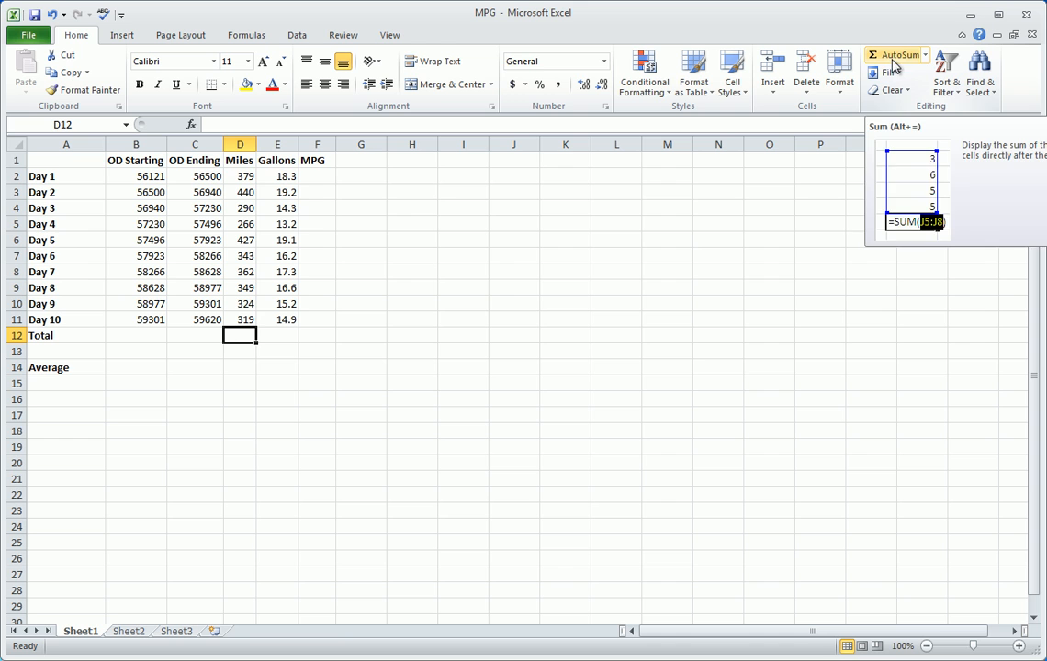
Insert AutoSum's Sum function for D2:D11 in D12 and clear that total again.
click(926, 55)
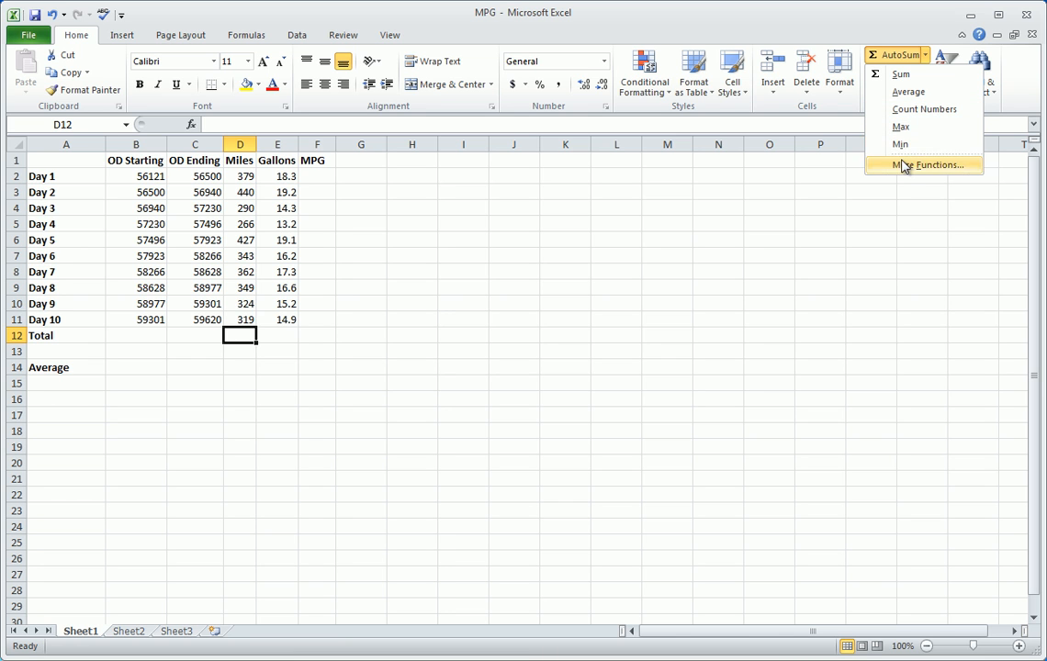
click(901, 75)
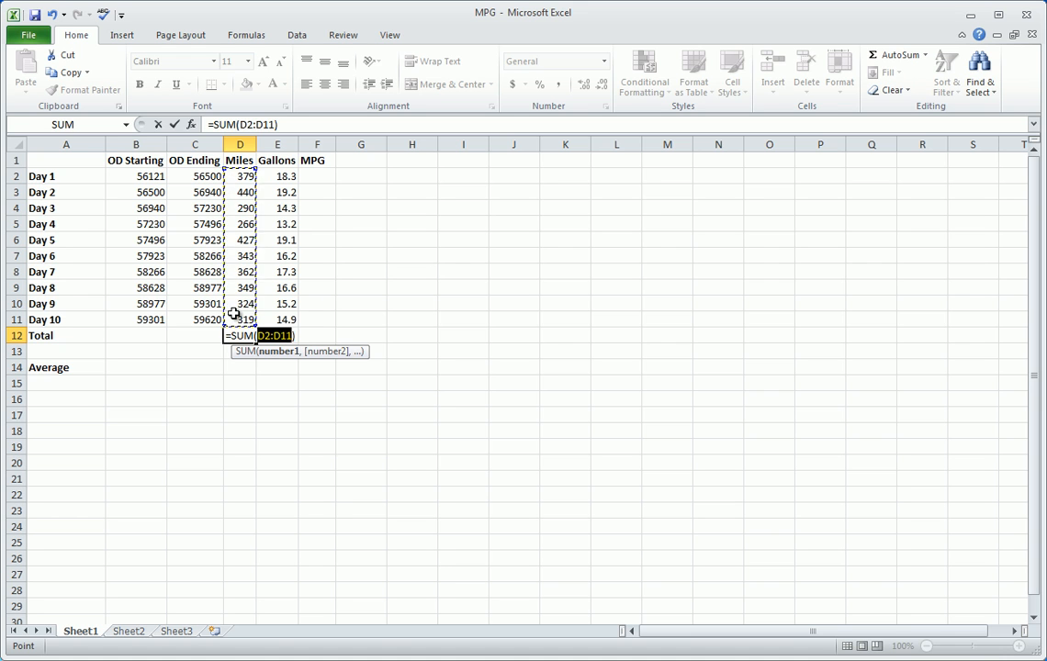
key(Return)
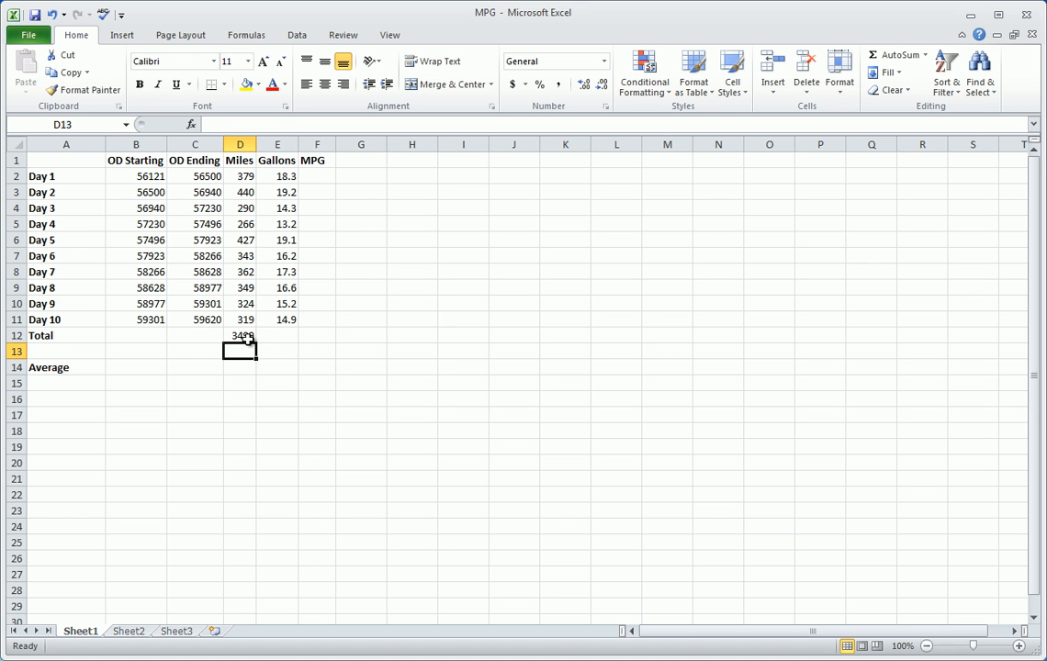
click(248, 338)
key(Delete)
Total the daily miles in D12 by applying AutoSum to the selected range D2:D12.
drag(243, 178, 241, 332)
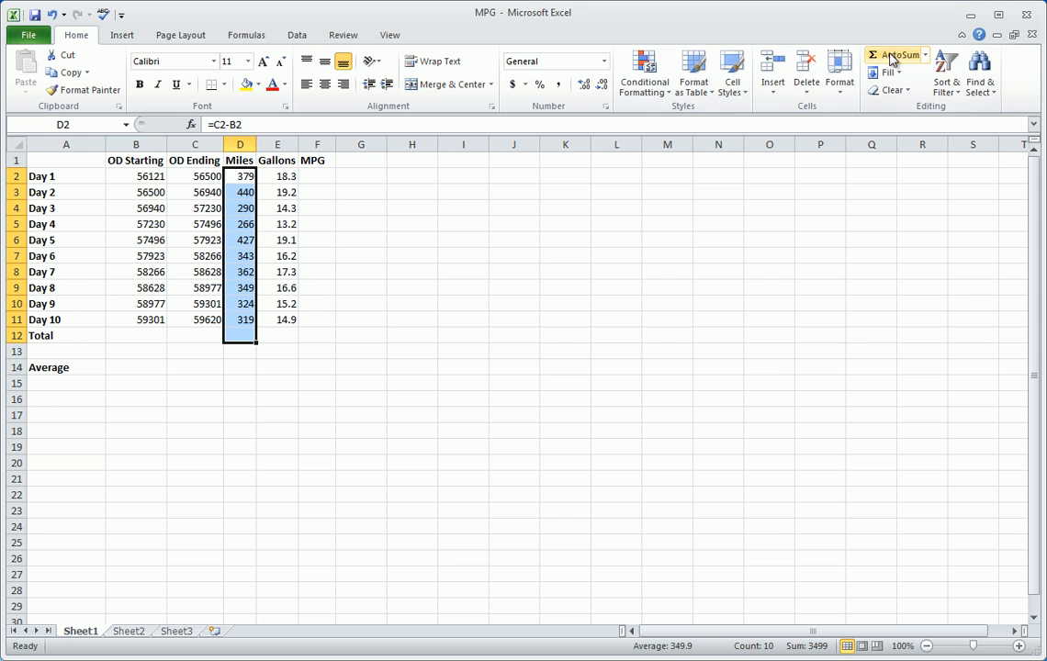
click(887, 55)
click(476, 400)
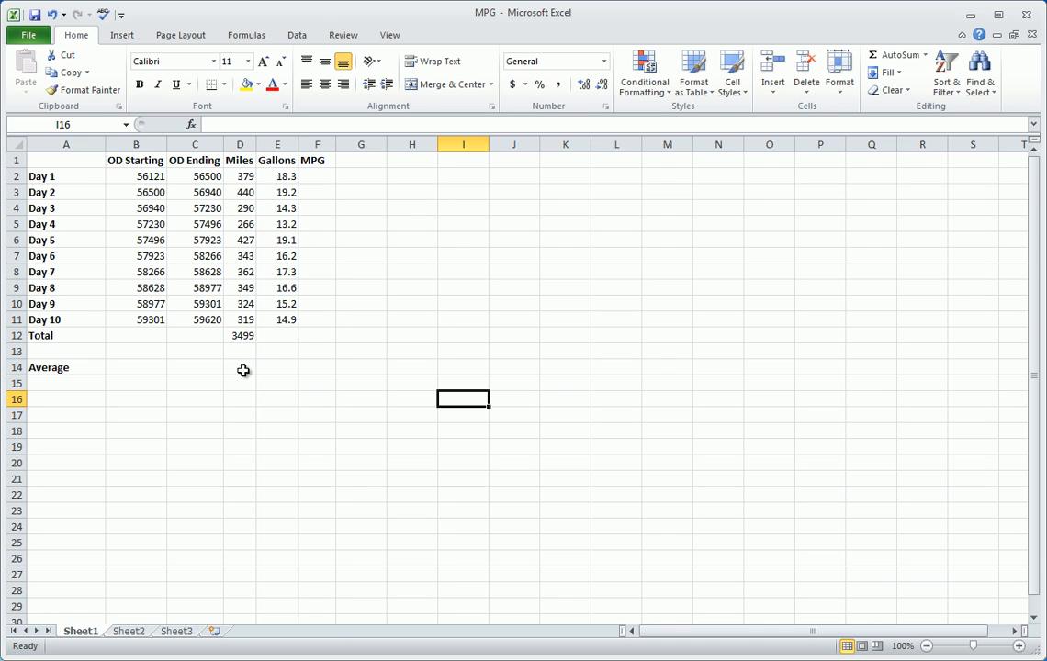
click(244, 370)
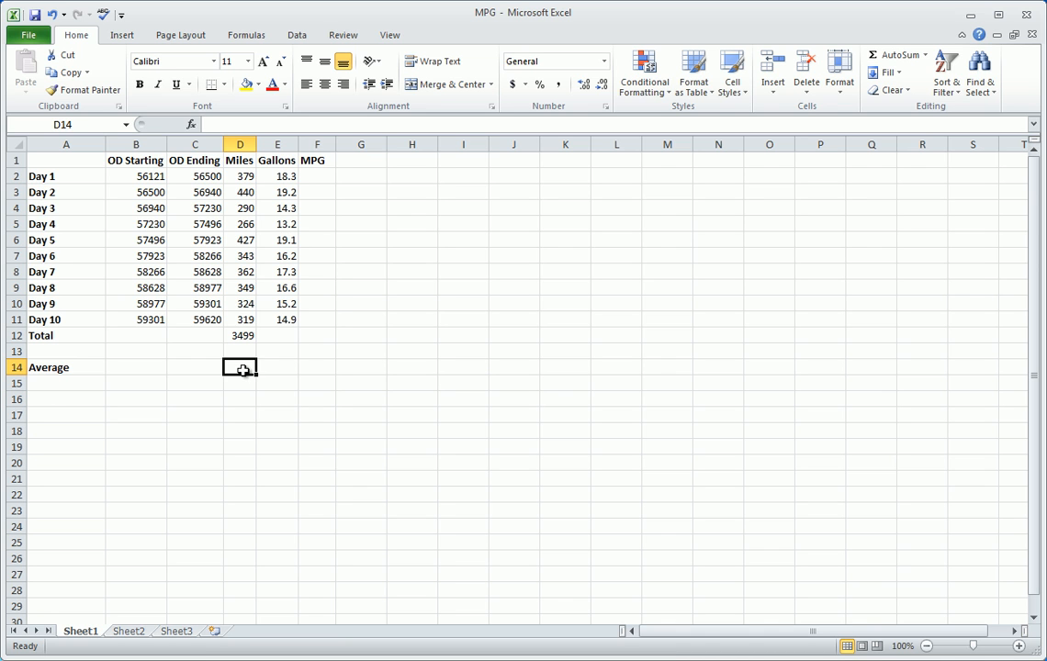
text(=)
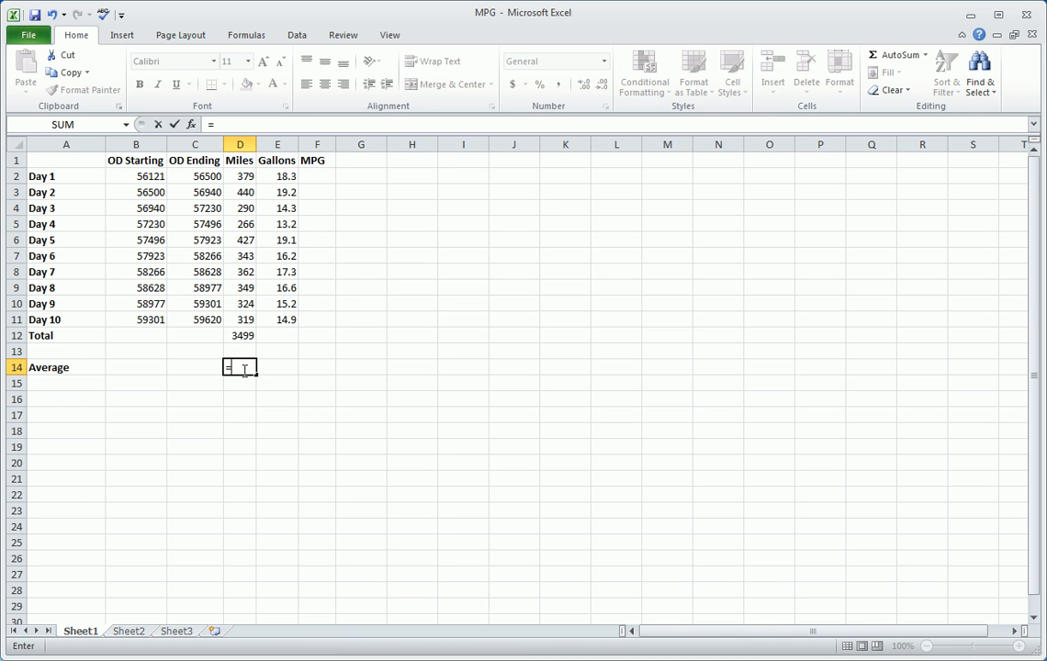
key(Escape)
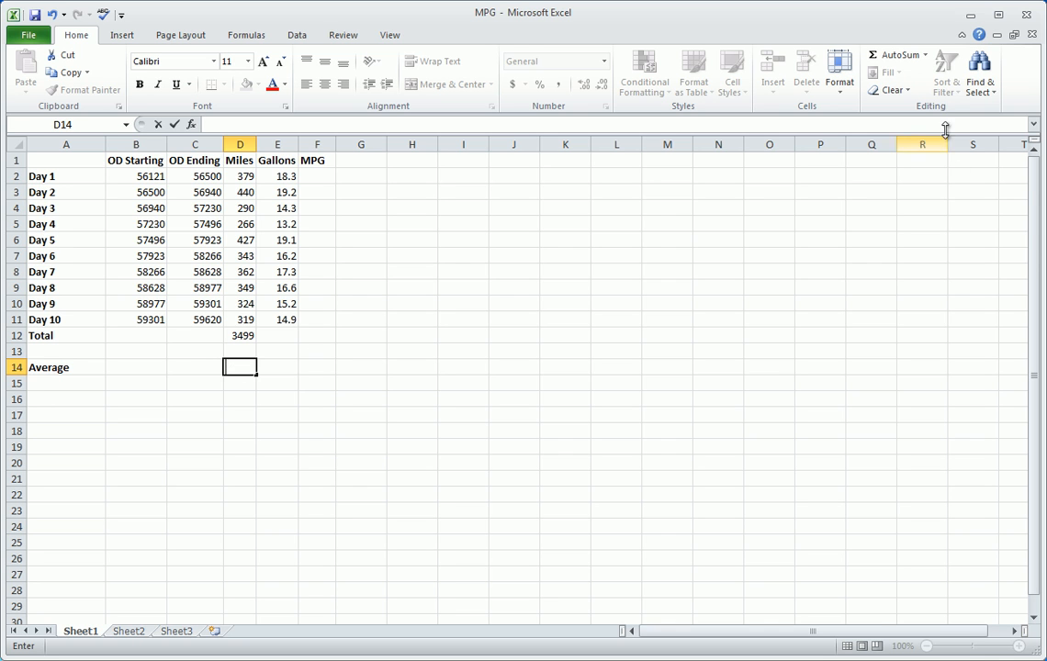
click(925, 55)
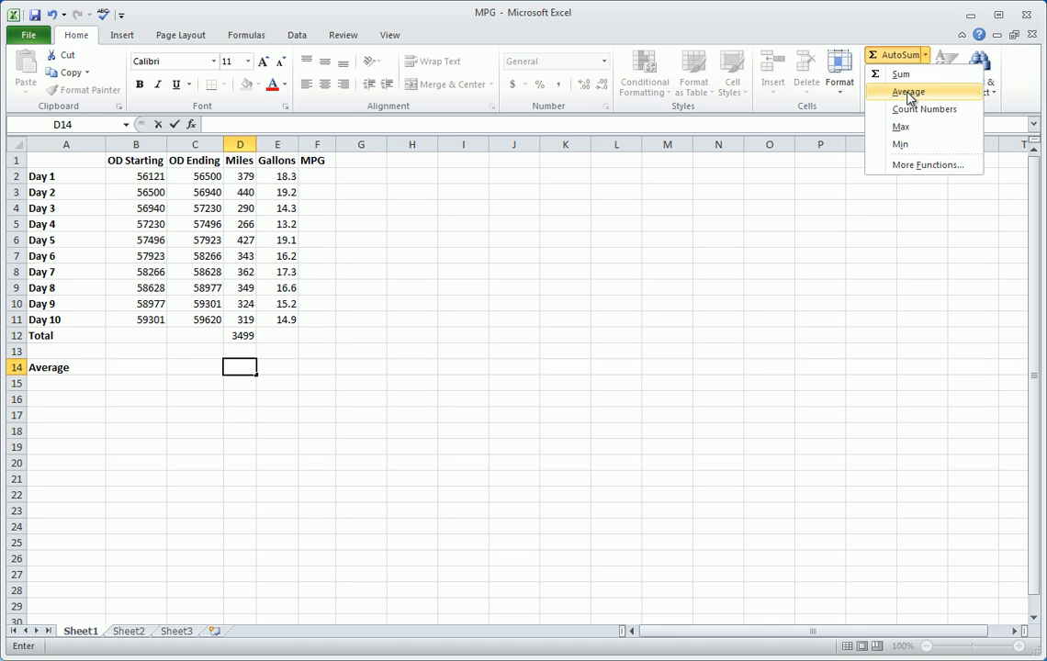
key(Escape)
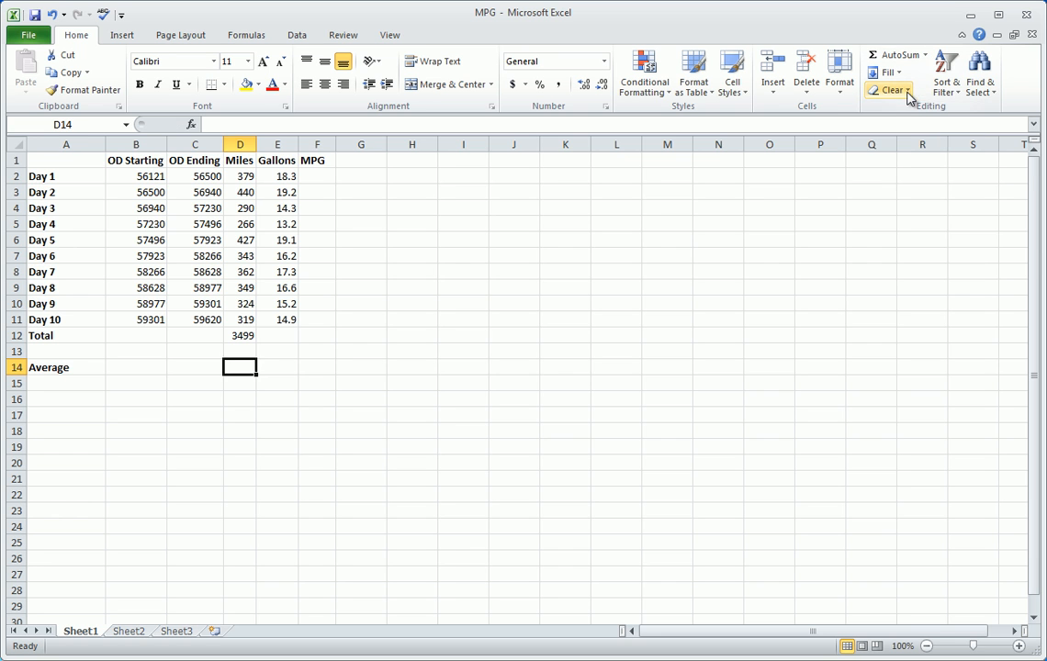
Insert a miles average in D14 by applying AutoSum's Average function to the selected range D2:D14.
drag(243, 175, 227, 362)
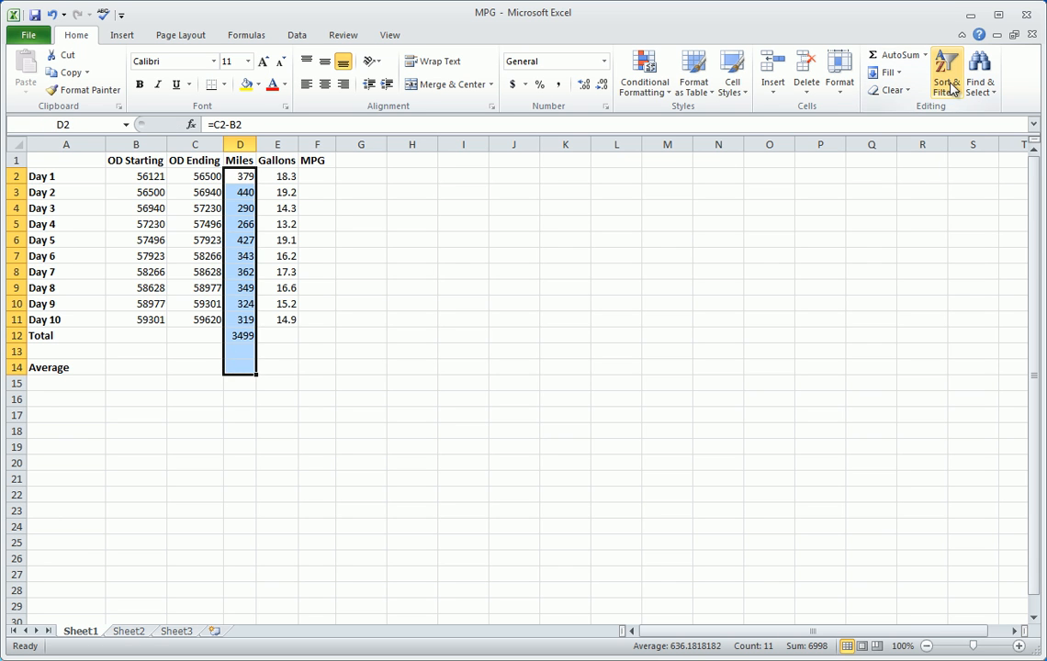
click(925, 55)
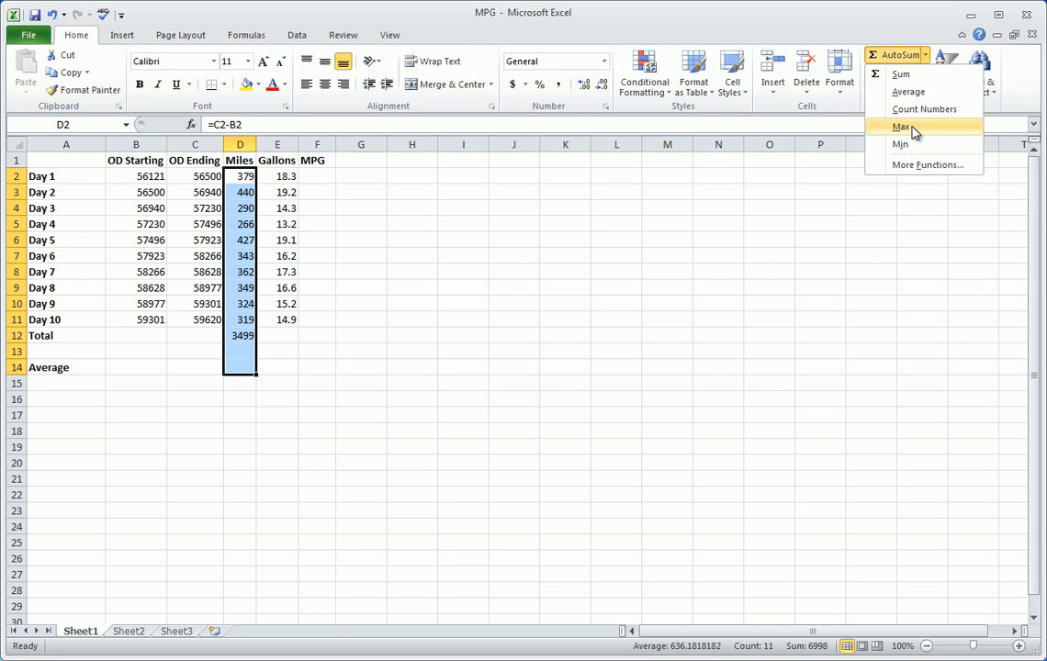
click(918, 94)
click(616, 350)
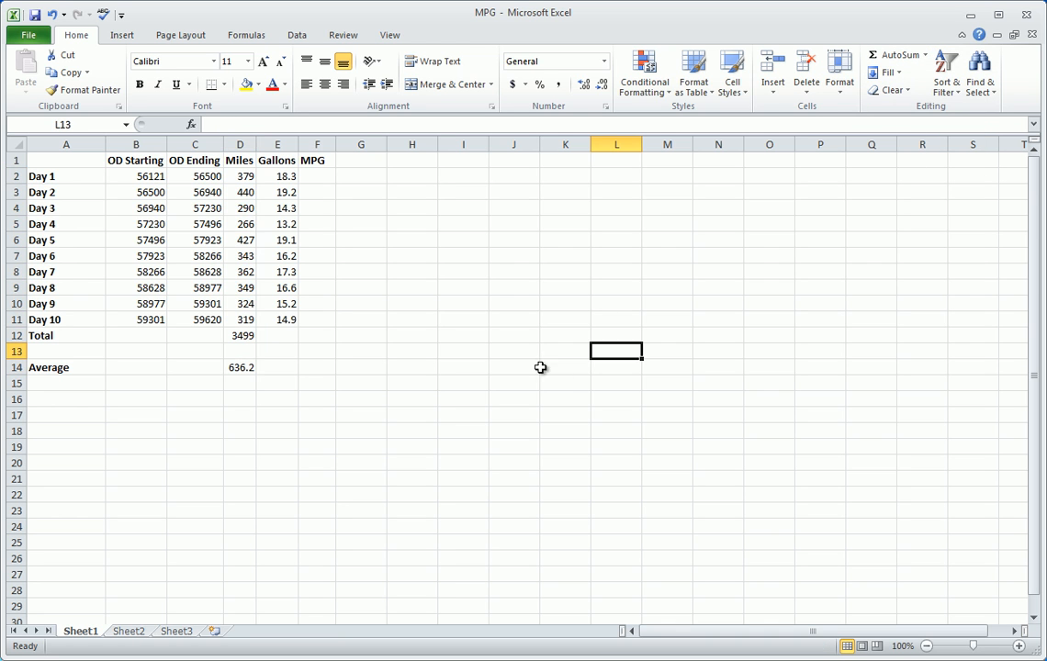
Correct the AVERAGE formula in D14 to use the range D2:D11 and check it against the selected daily miles.
click(241, 368)
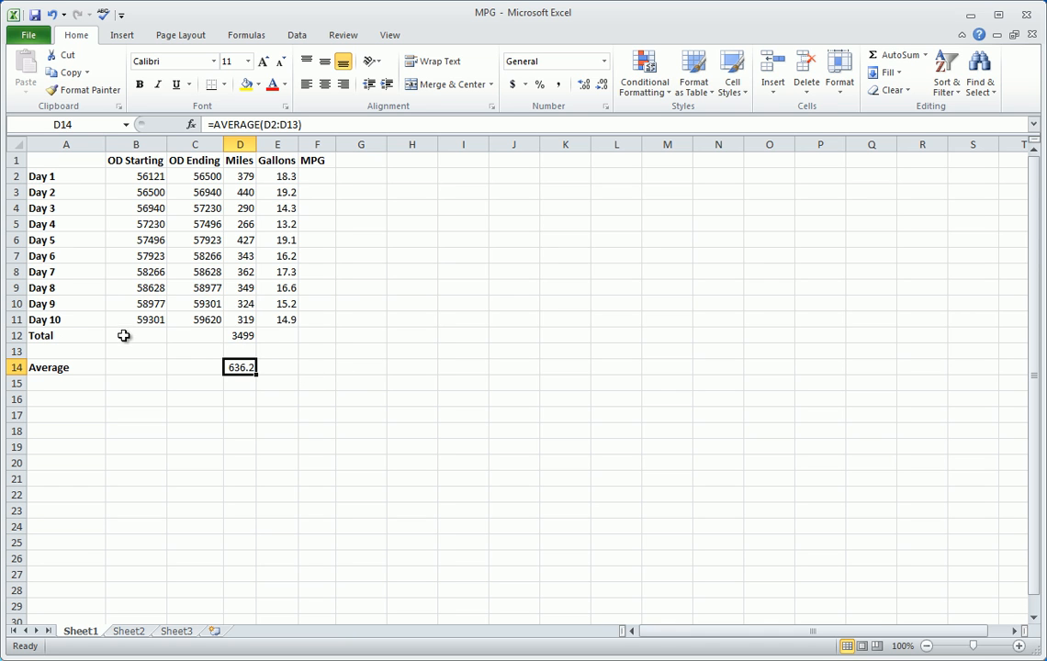
click(244, 336)
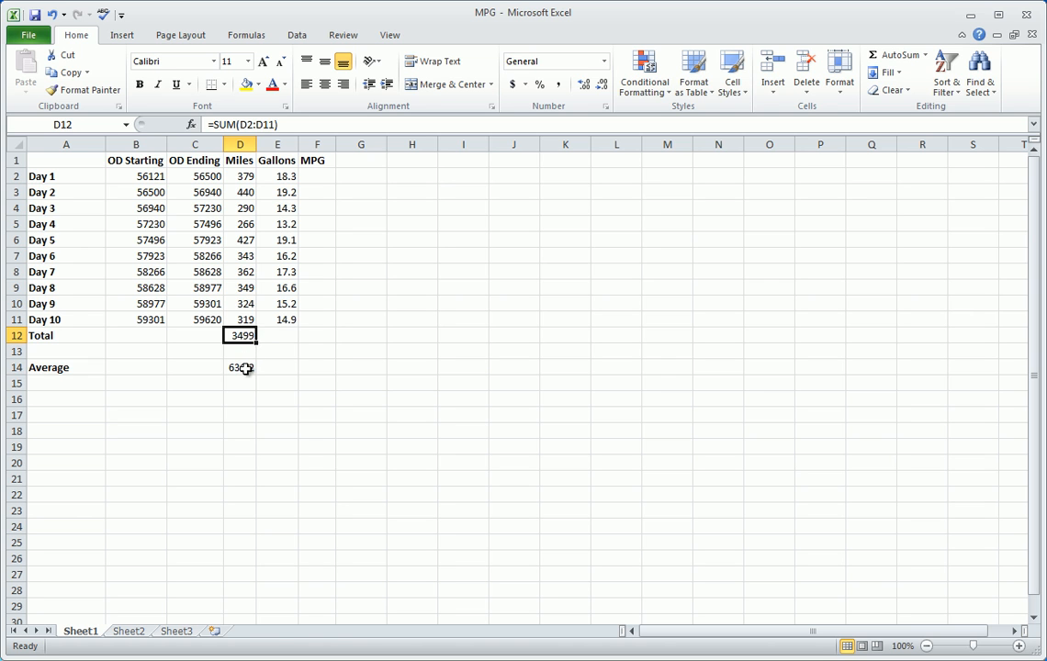
click(244, 368)
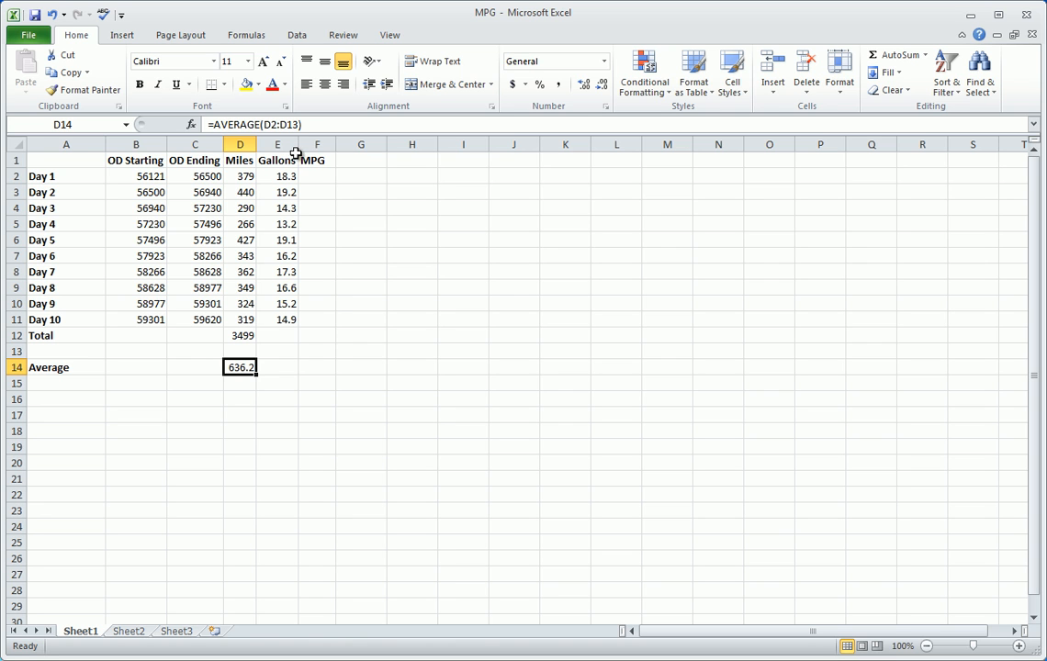
click(299, 124)
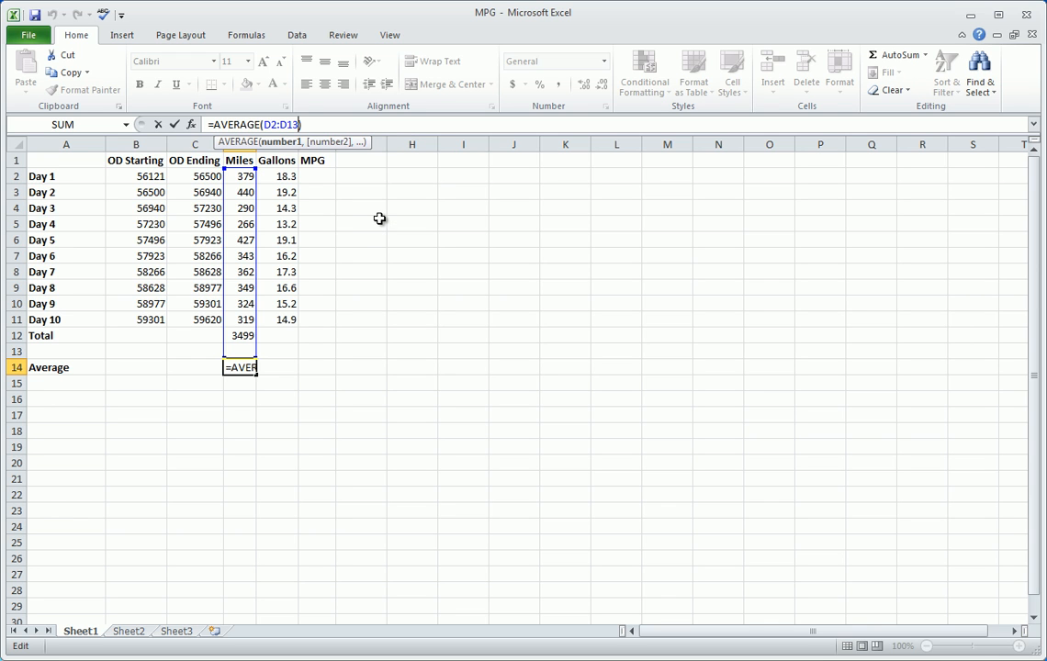
key(BackSpace)
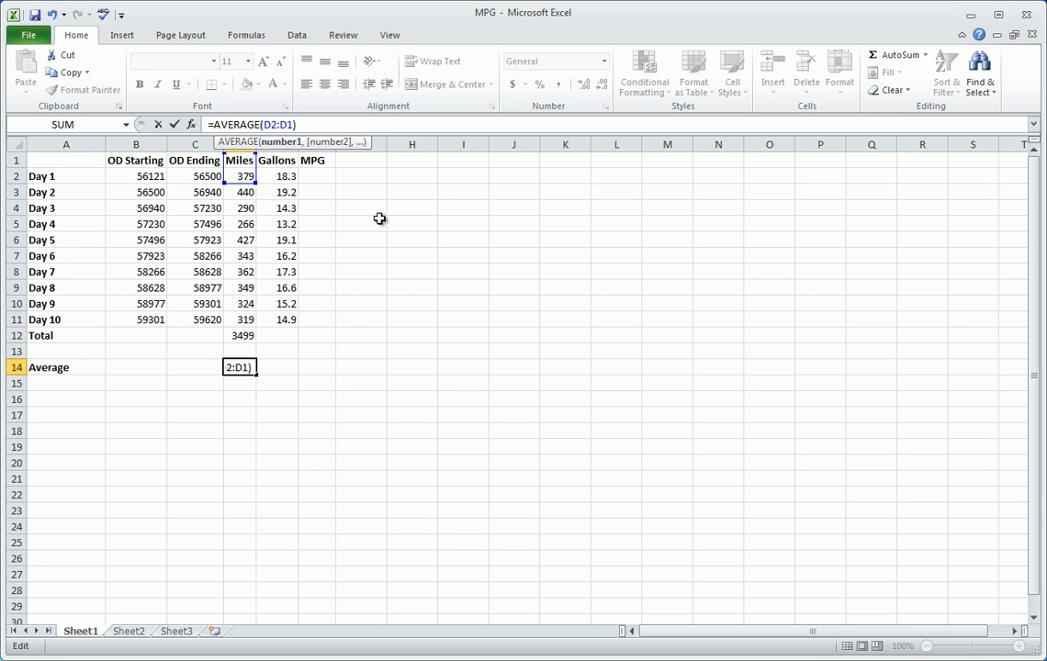
text(1)
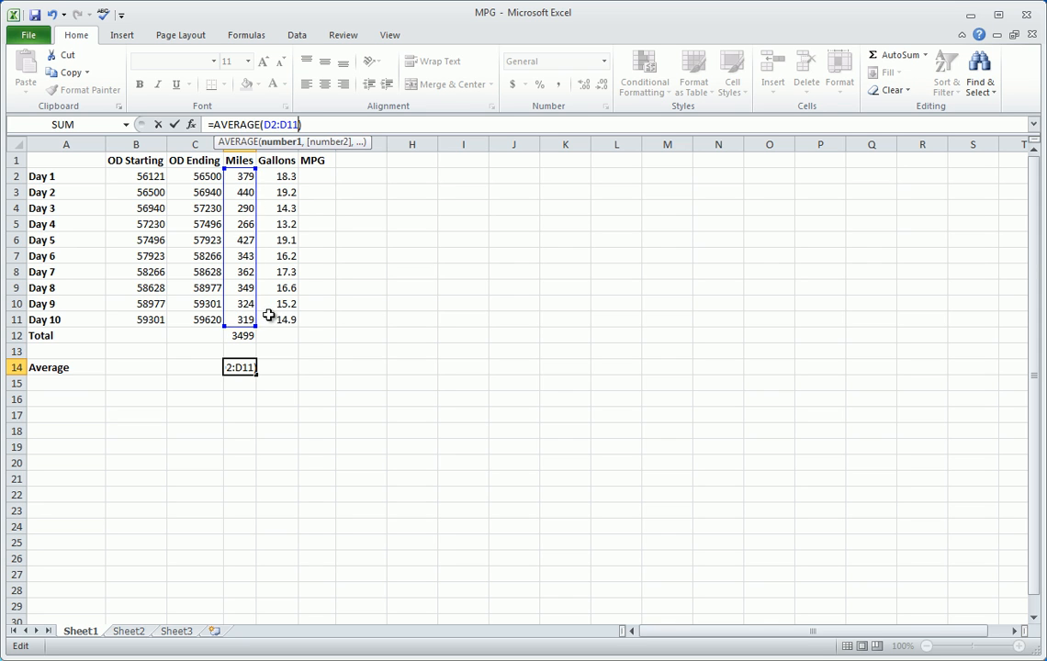
key(Return)
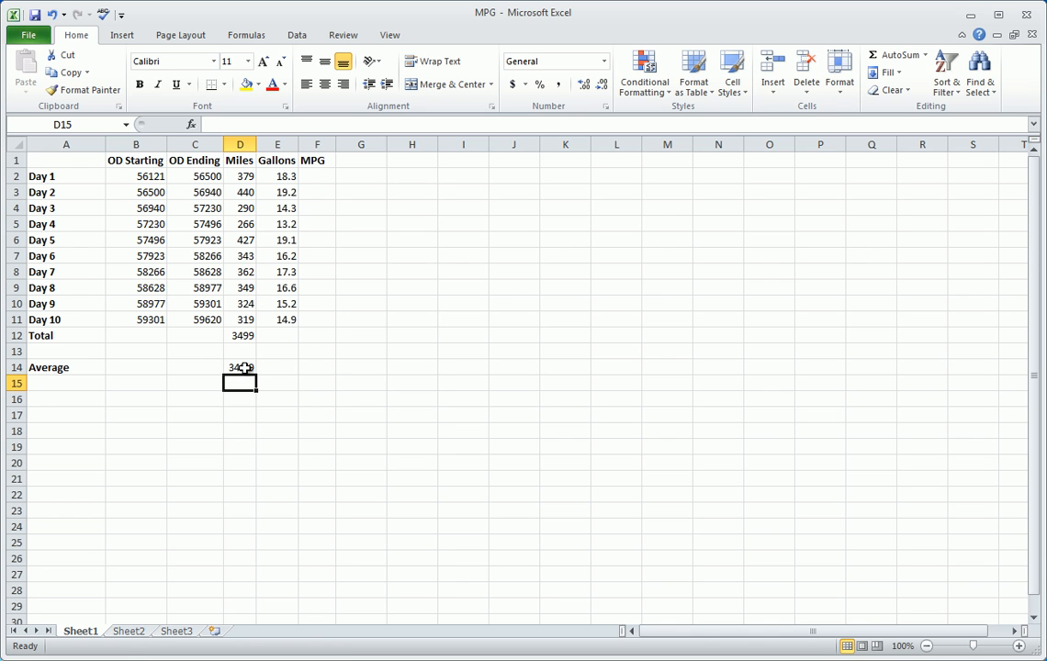
drag(243, 176, 243, 320)
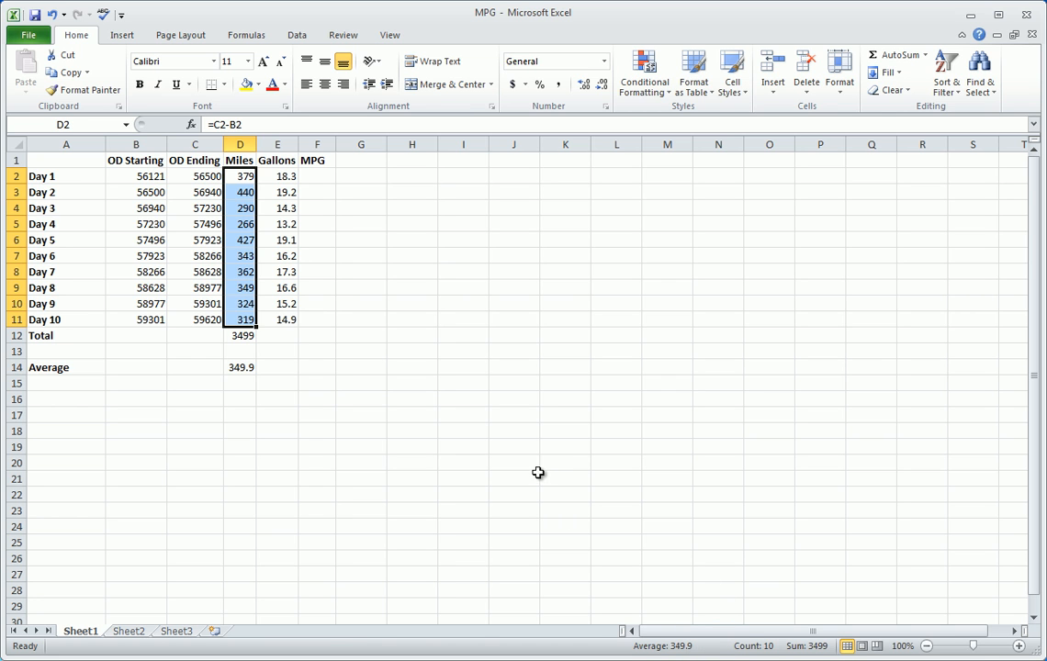
click(538, 473)
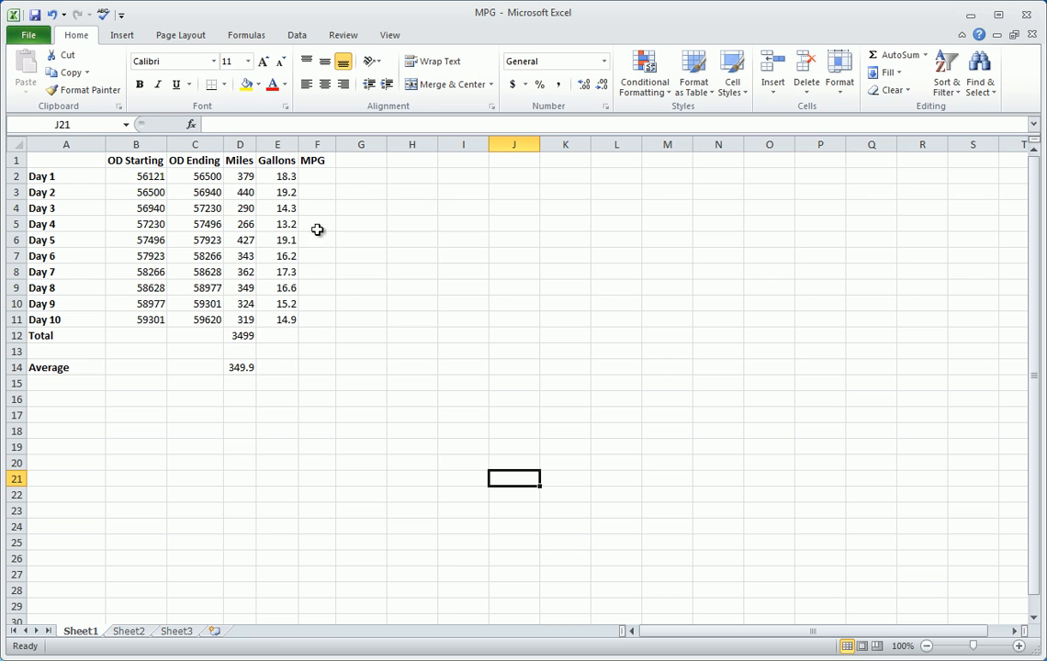
Calculate the Day 1 MPG in F2 with the formula =D2/E2.
click(326, 177)
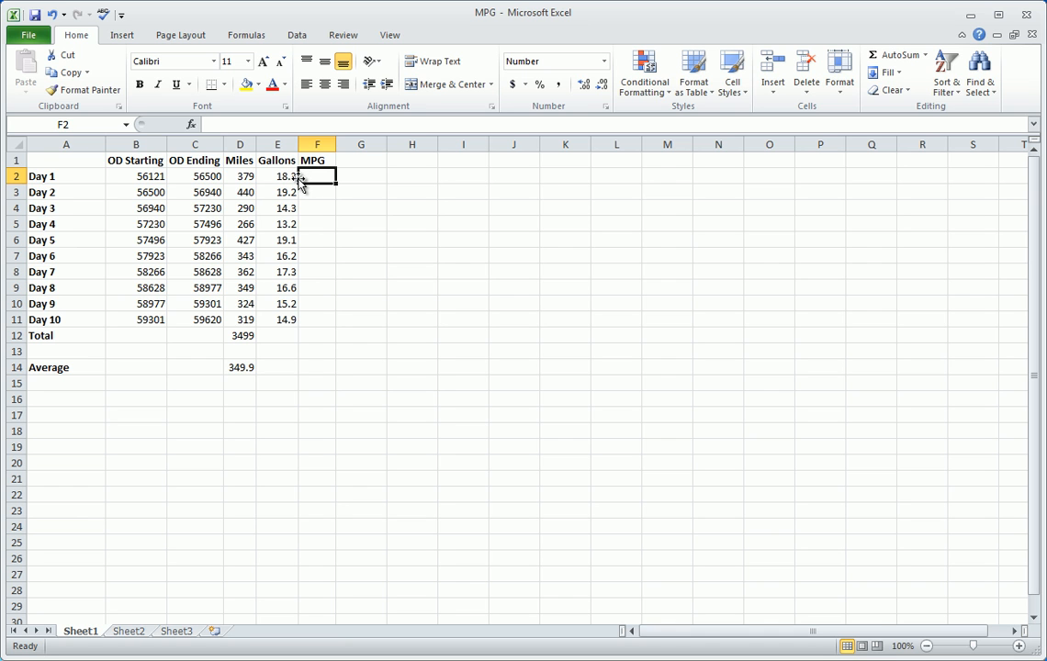
text(=)
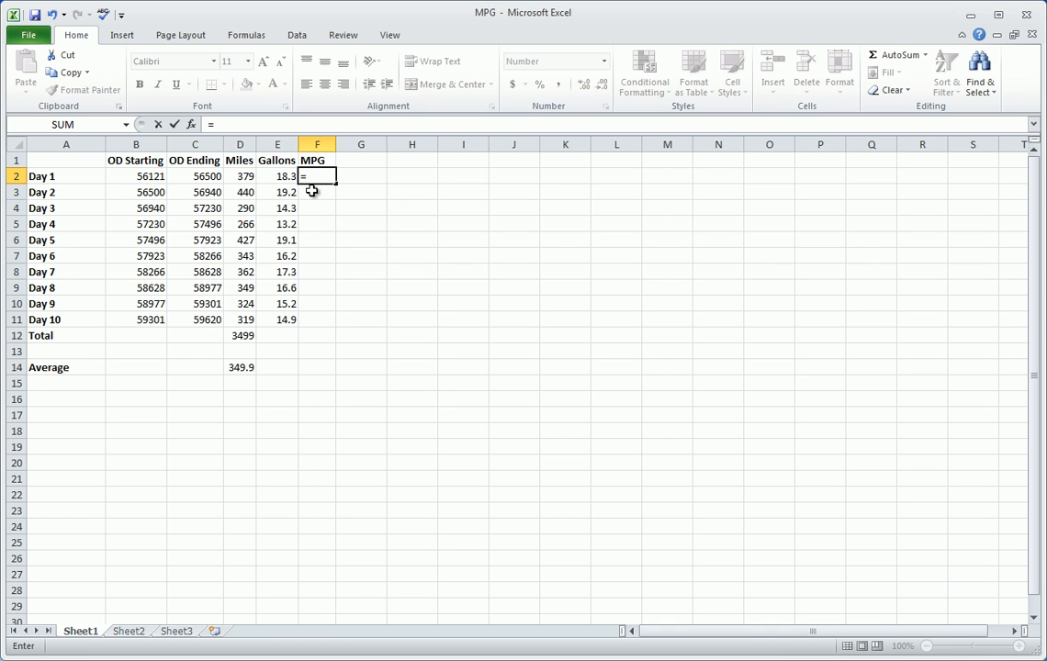
click(246, 179)
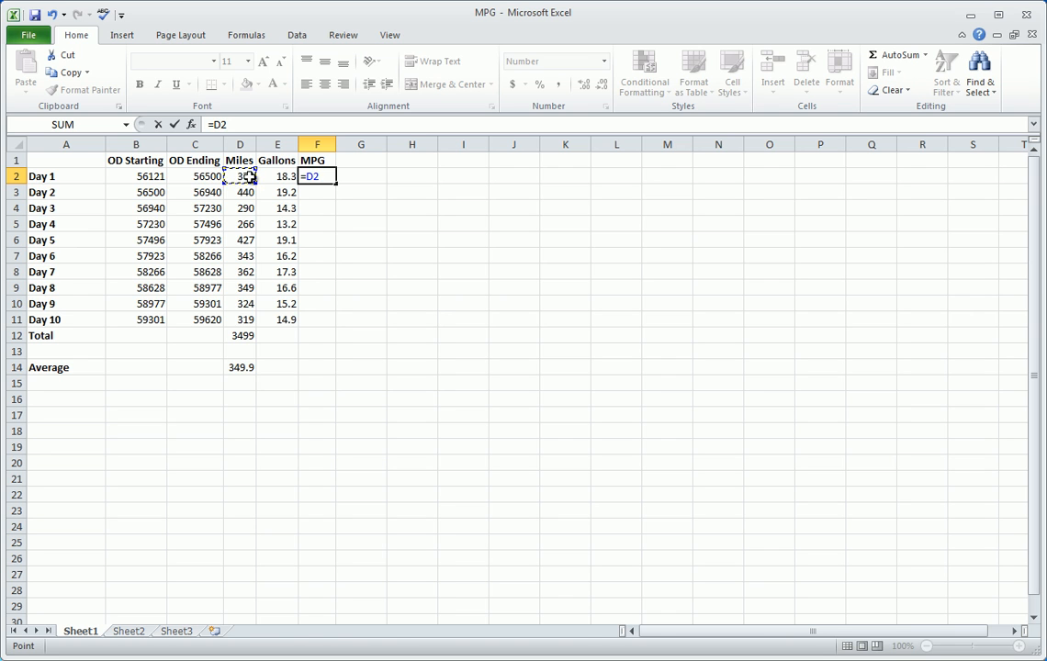
text(/)
click(276, 176)
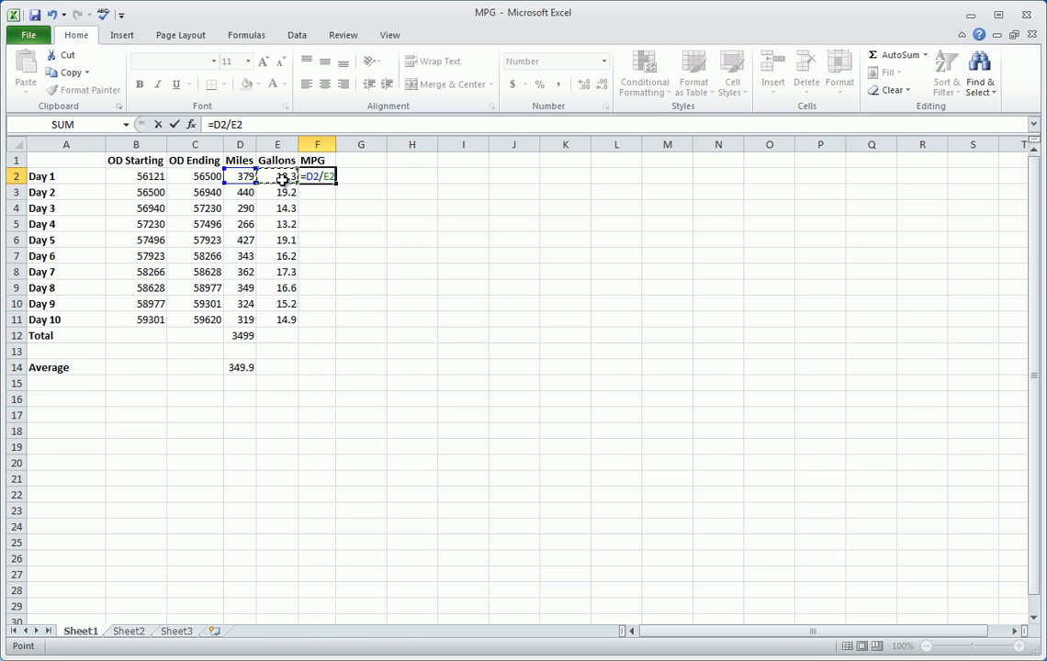
key(Return)
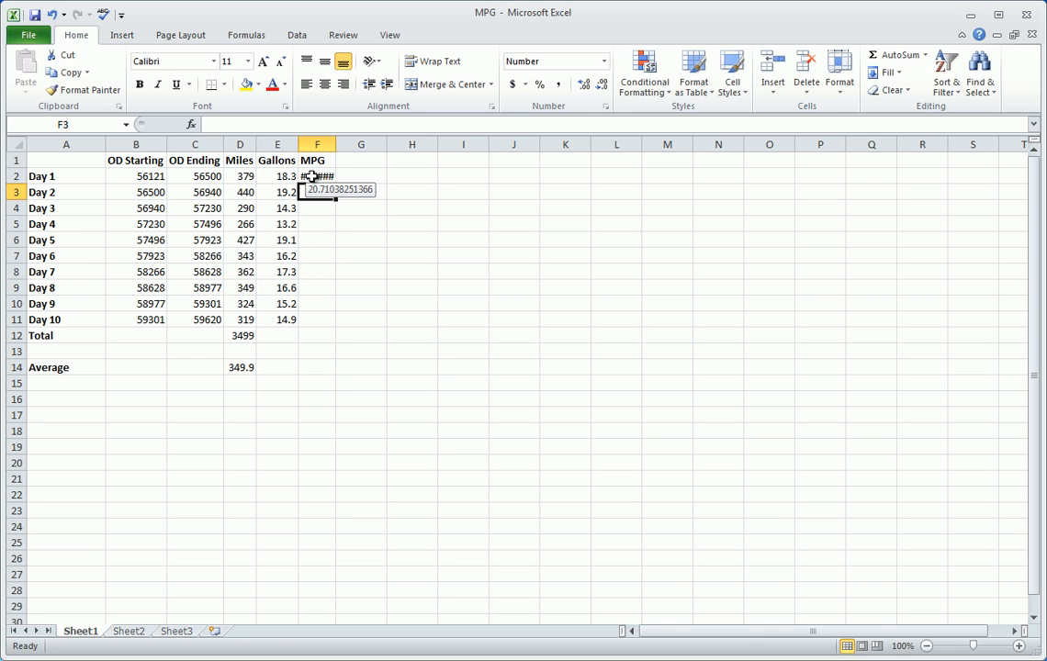
Widen the MPG column and autofit its width to the Day 1 value.
click(312, 177)
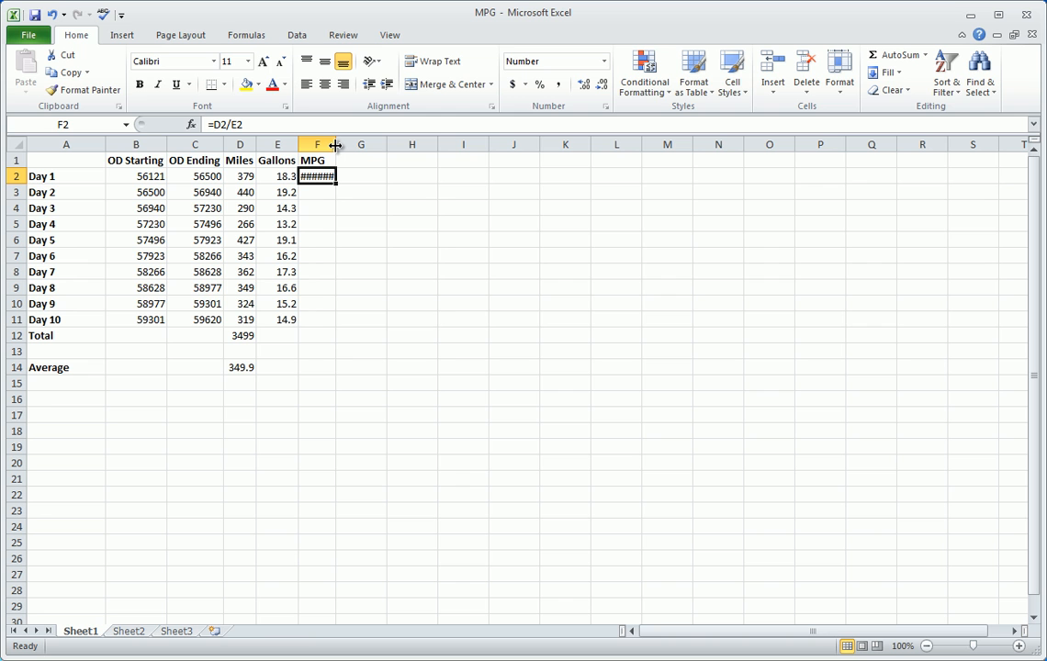
drag(336, 145, 681, 158)
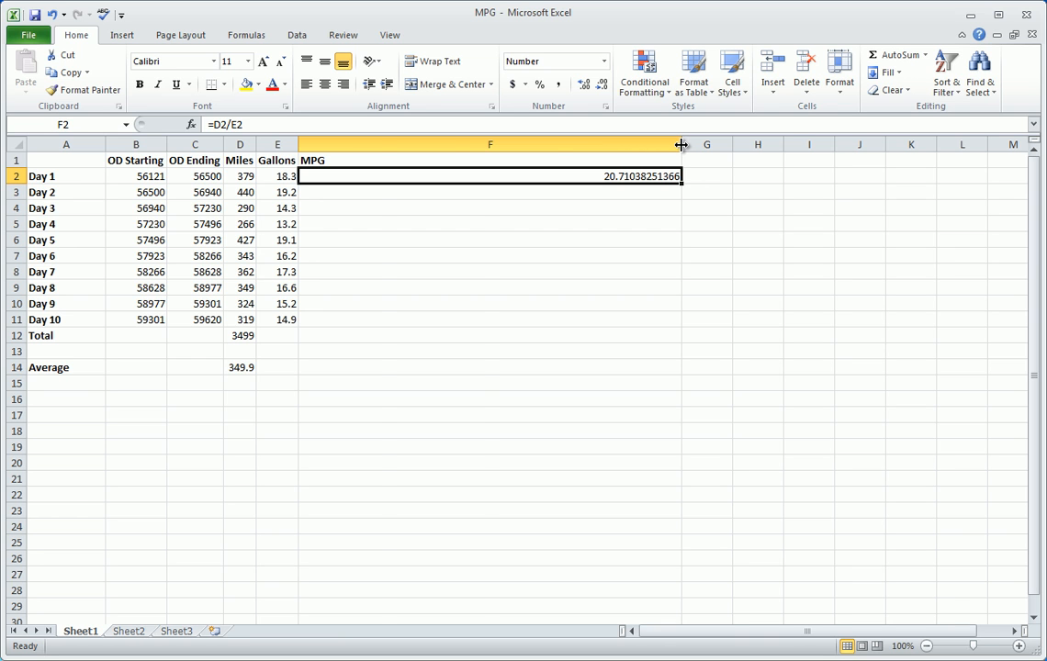
double_click(680, 145)
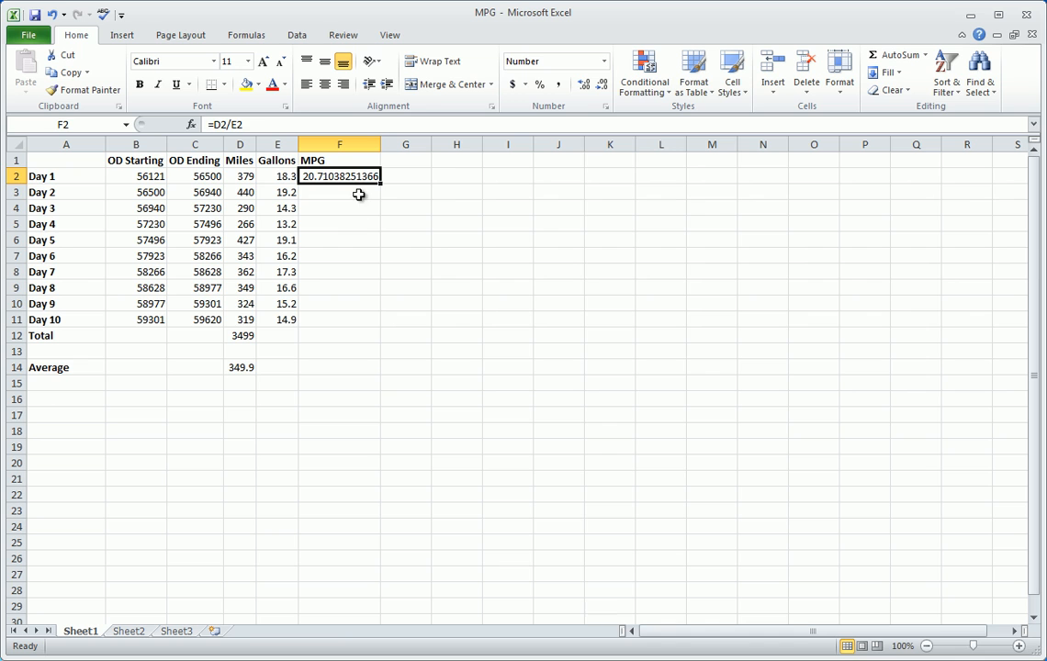
click(358, 194)
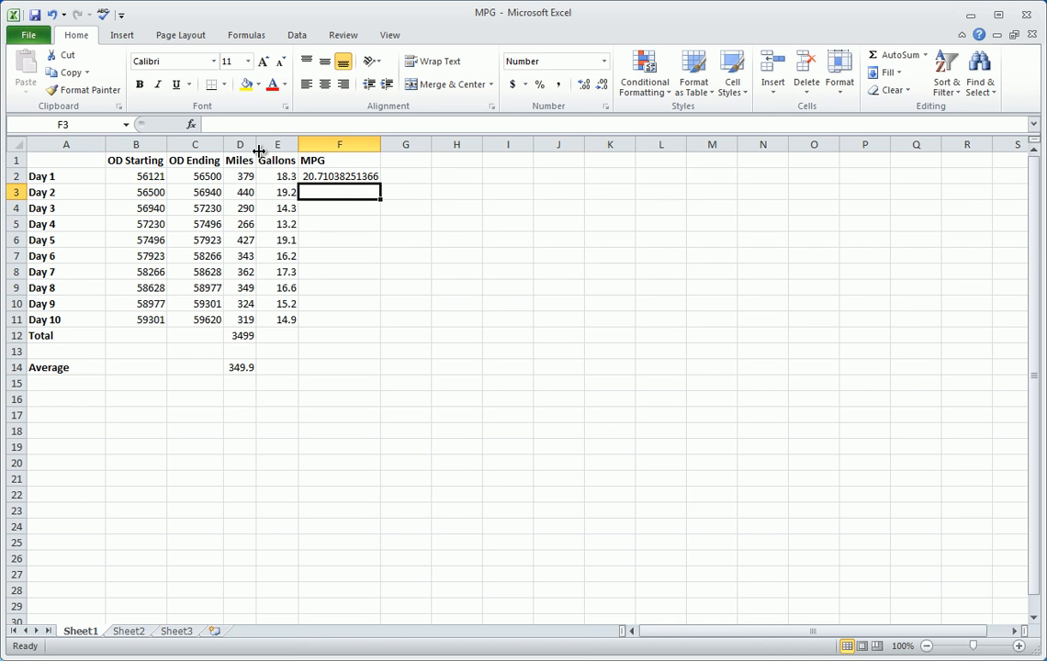
Narrow the Miles, Gallons and MPG columns, and autofit all columns of the worksheet to their contents.
drag(256, 145, 278, 145)
drag(359, 145, 333, 145)
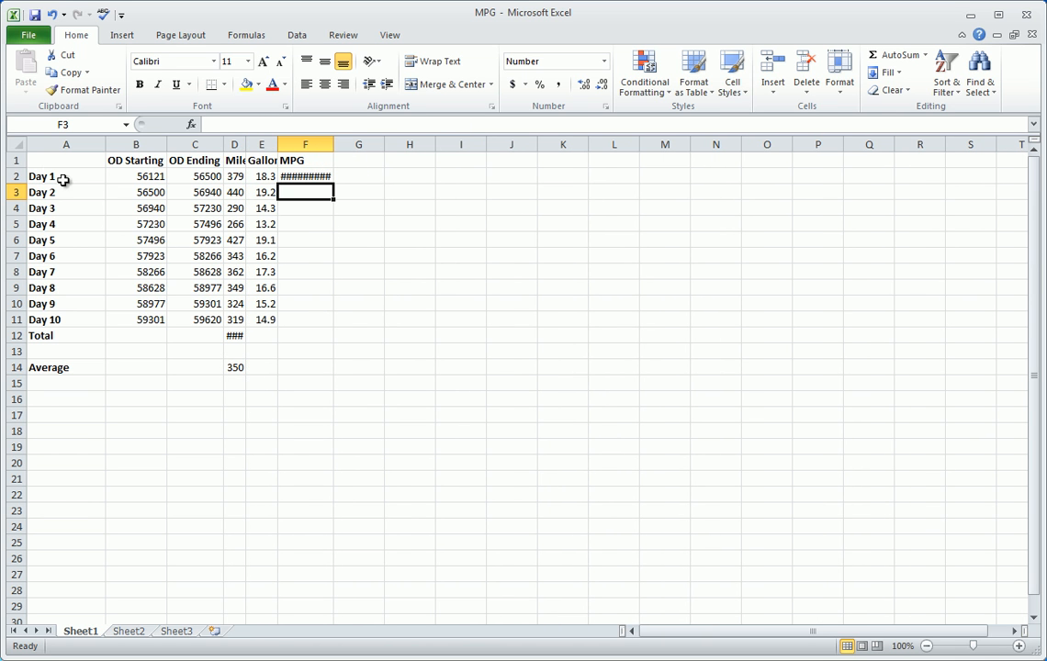
click(16, 145)
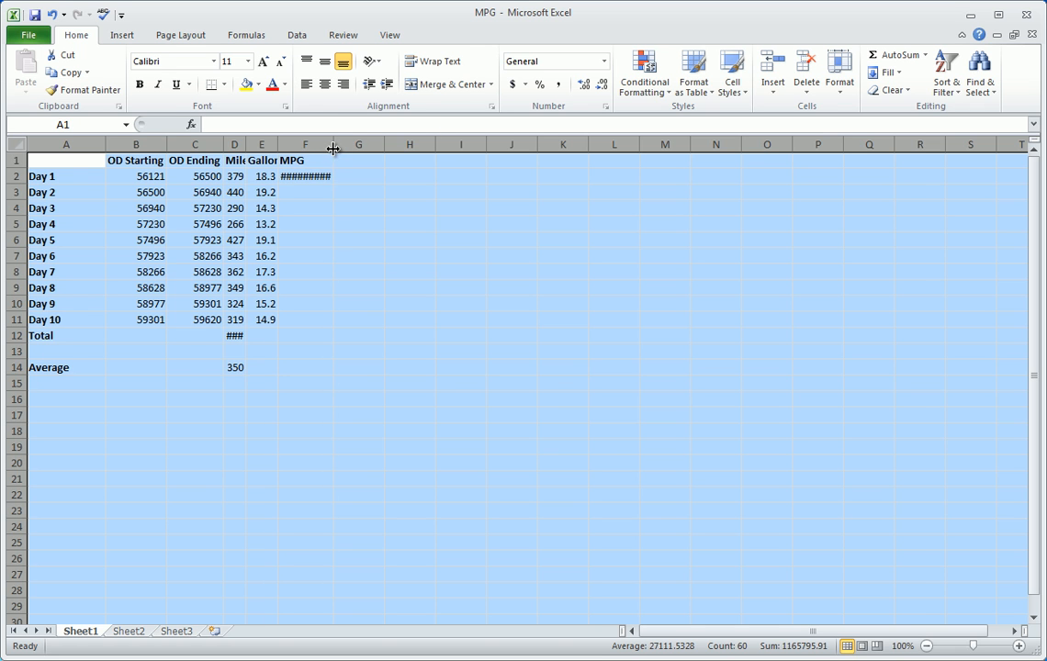
double_click(334, 149)
click(367, 254)
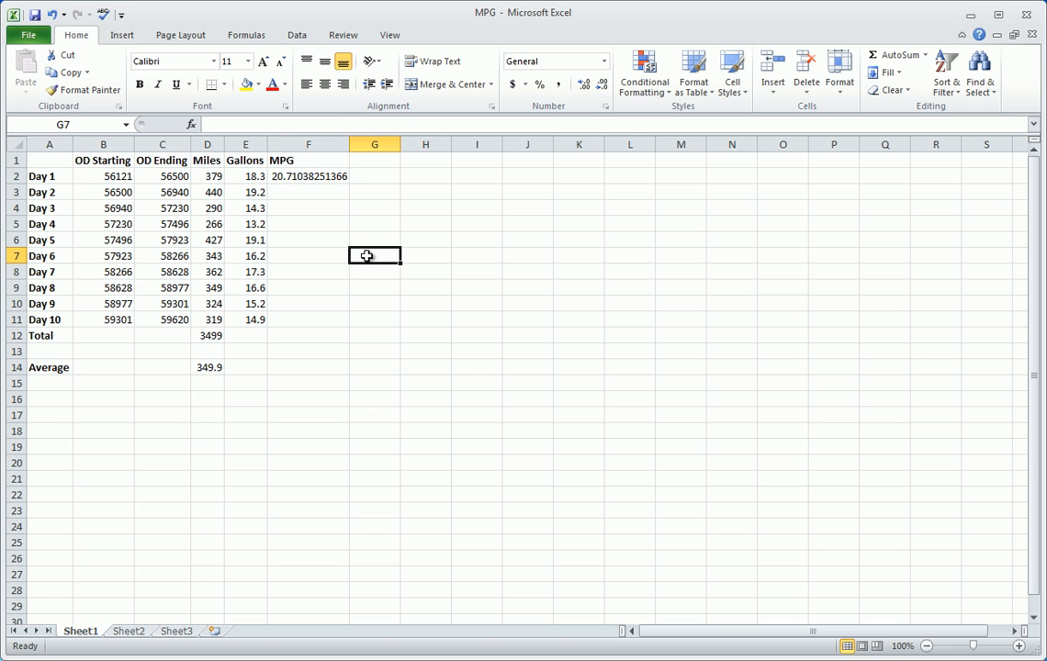
Format the Day 1 MPG value in F2 to show two decimal places.
click(295, 180)
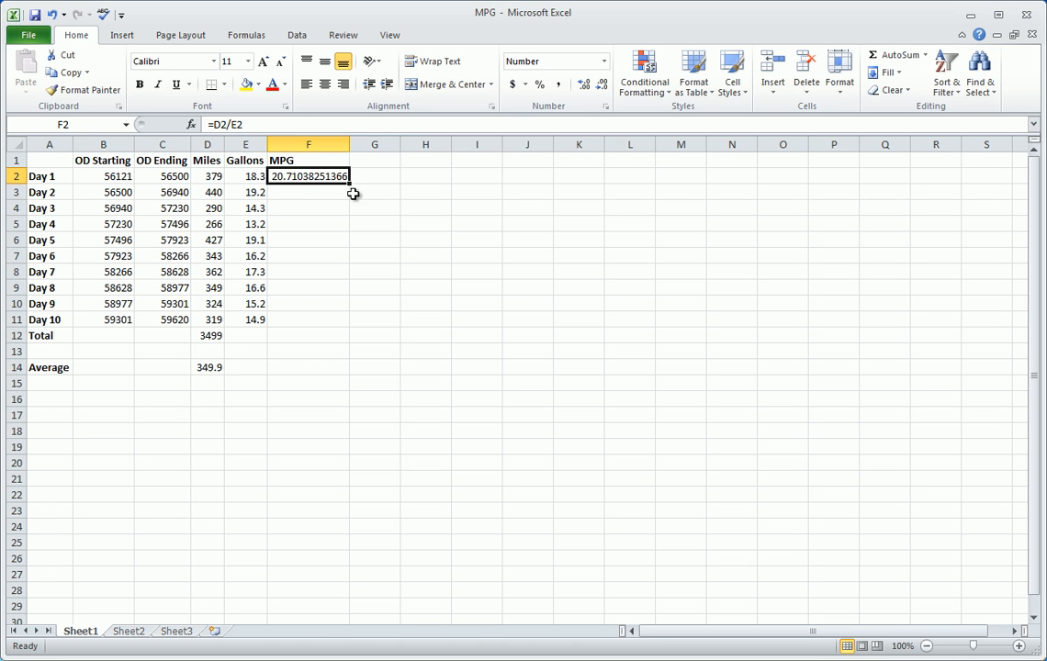
click(584, 87)
click(602, 86)
click(604, 87)
click(585, 87)
click(585, 86)
click(586, 87)
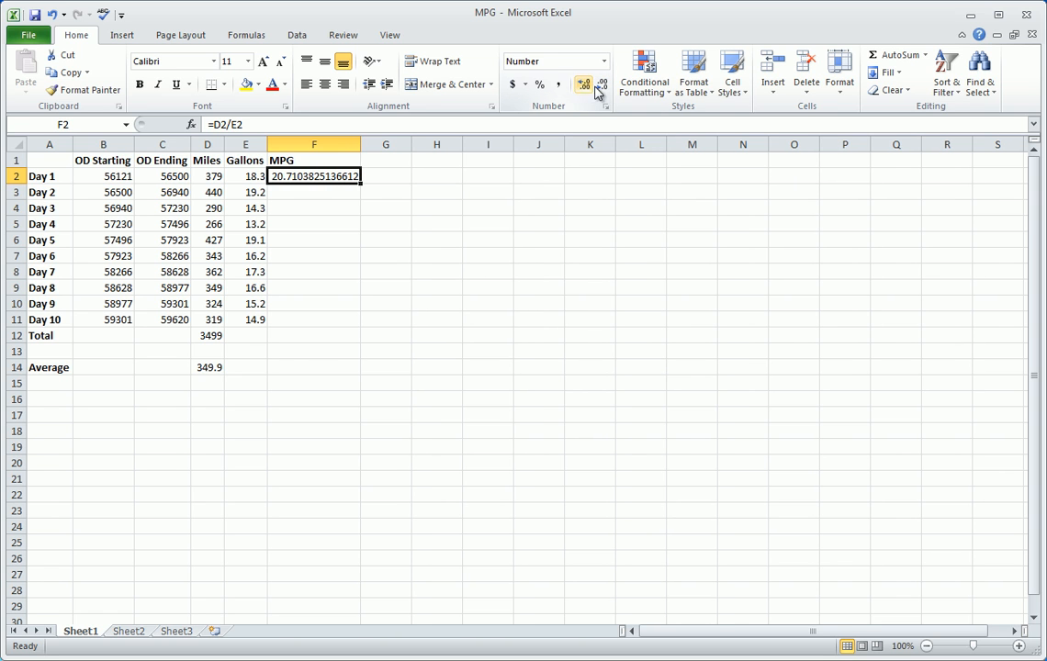
click(602, 87)
click(603, 87)
click(603, 87)
click(603, 88)
click(603, 87)
click(603, 88)
click(602, 87)
click(603, 88)
click(602, 88)
click(602, 88)
click(602, 87)
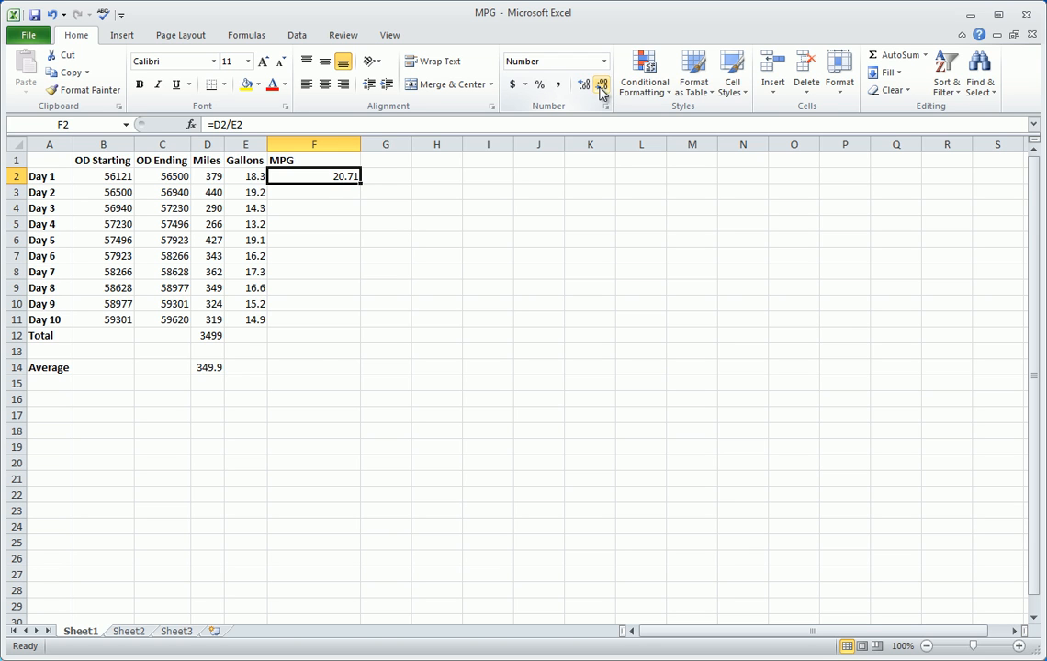
click(338, 209)
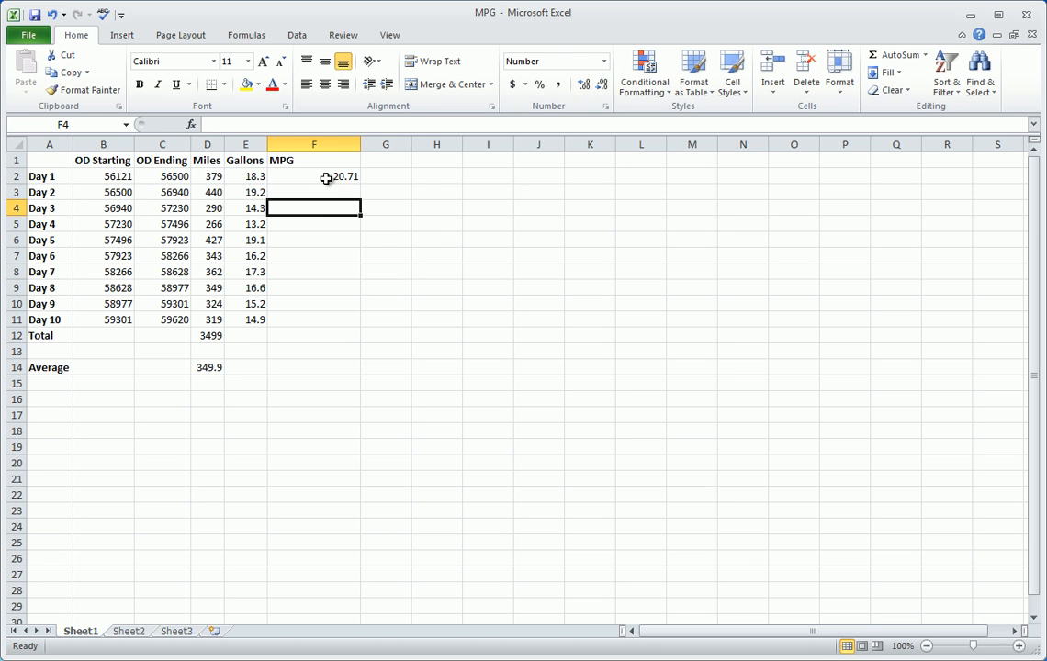
Fill the MPG formula from F2 down to Day 10 in F11 and autofit the MPG column.
click(326, 178)
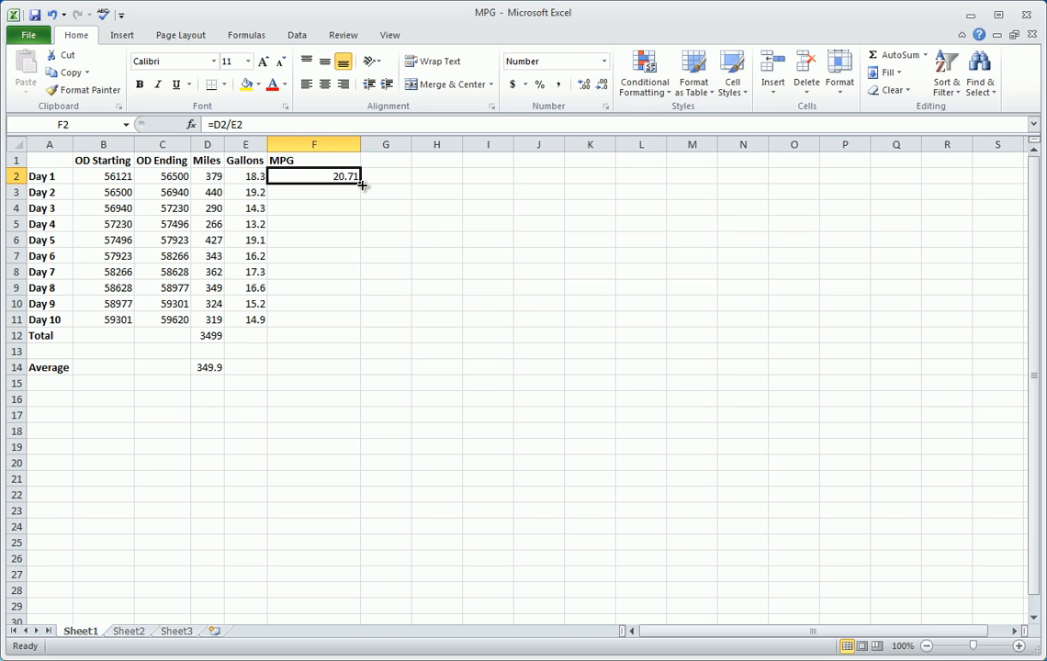
drag(360, 188, 344, 323)
click(364, 360)
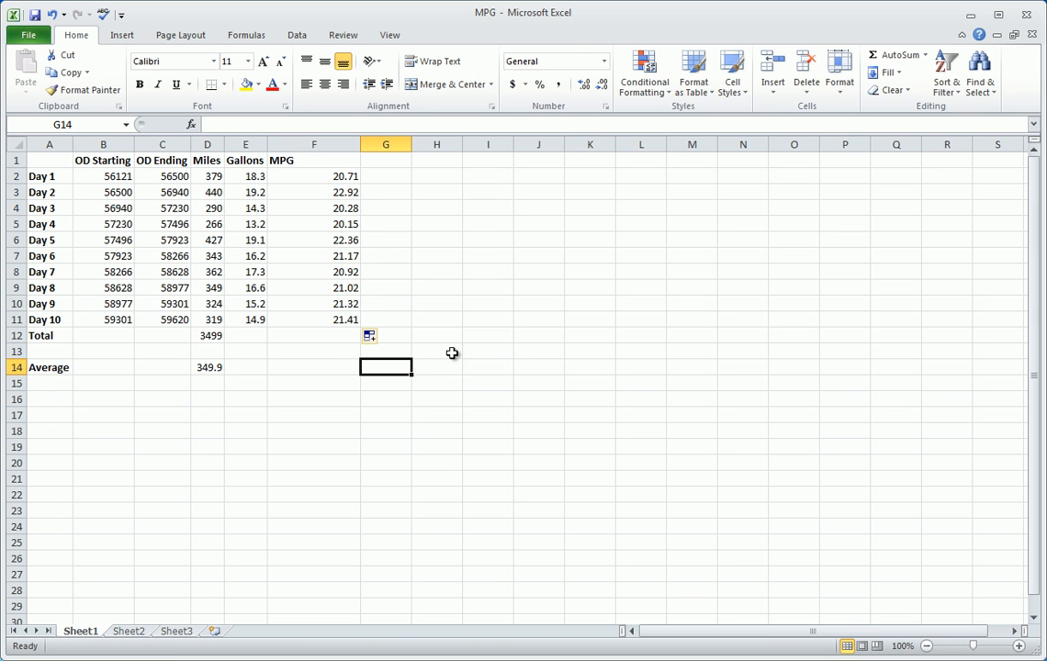
double_click(360, 144)
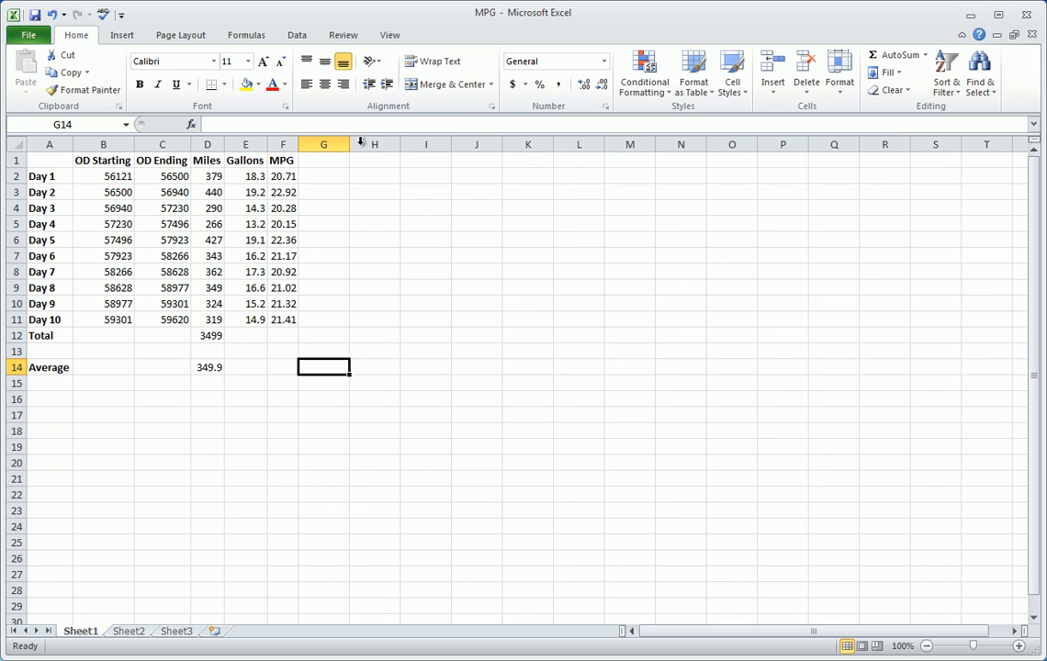
Total the gallons in E12 with the formula =SUM(E2:E11).
click(333, 338)
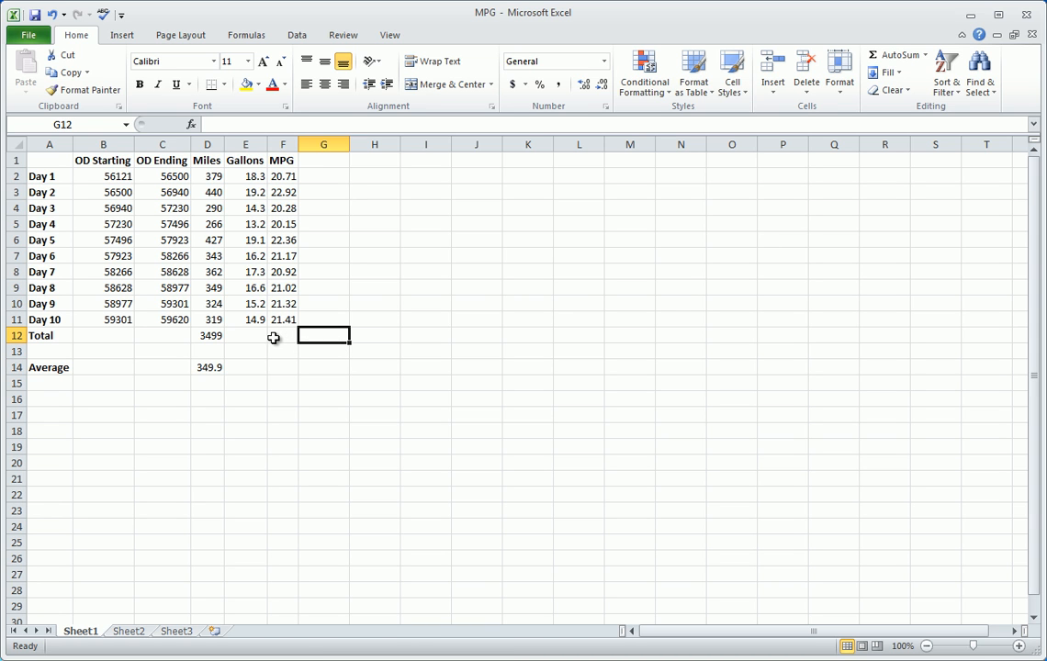
click(246, 337)
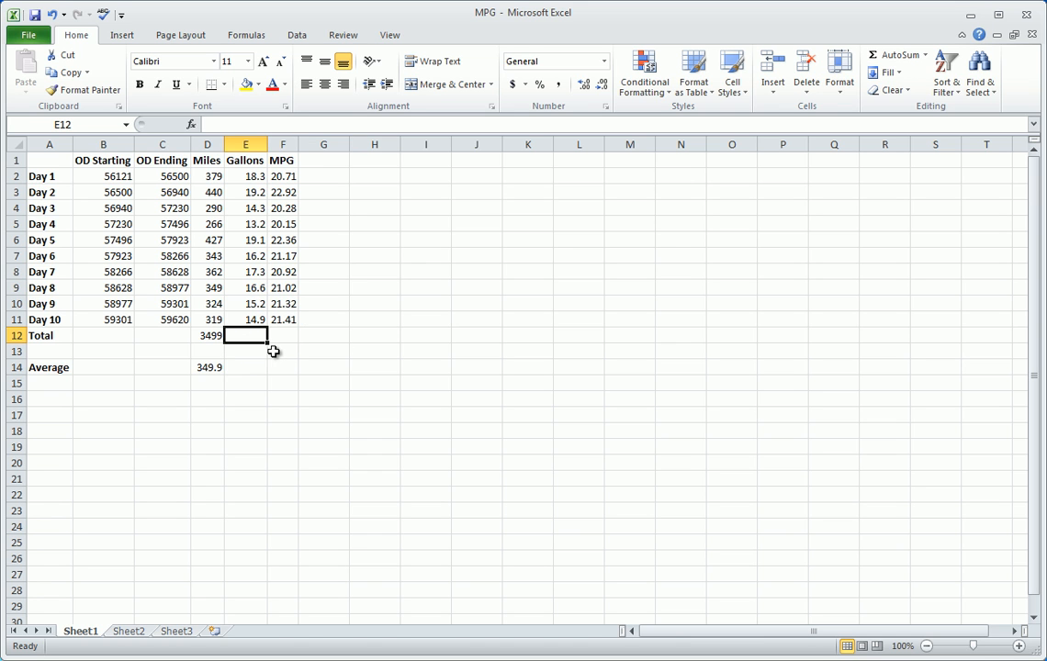
click(900, 56)
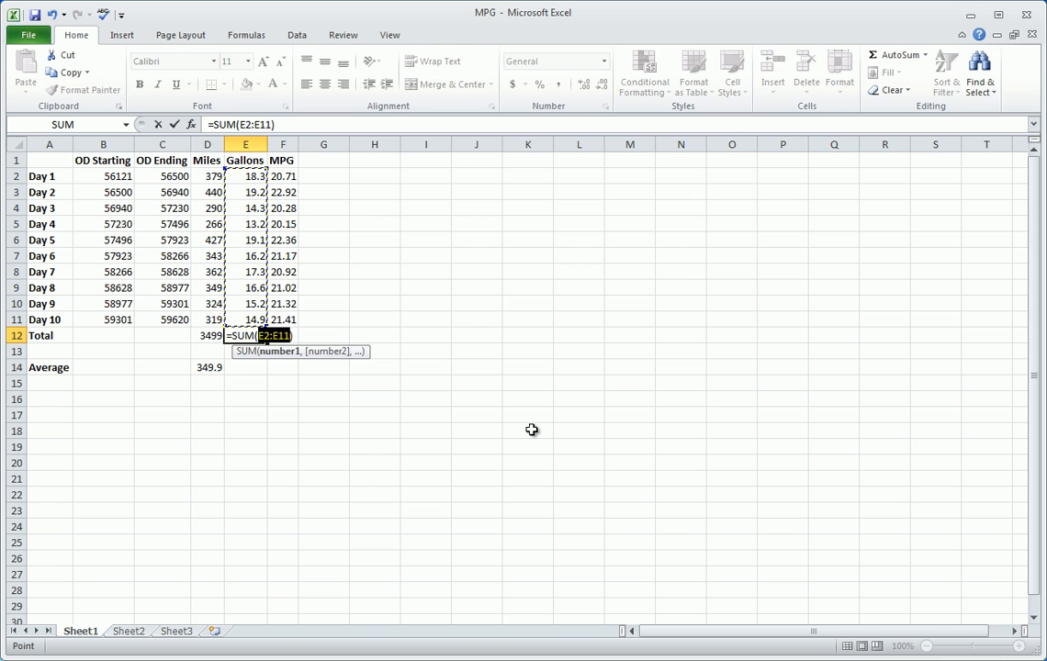
key(Return)
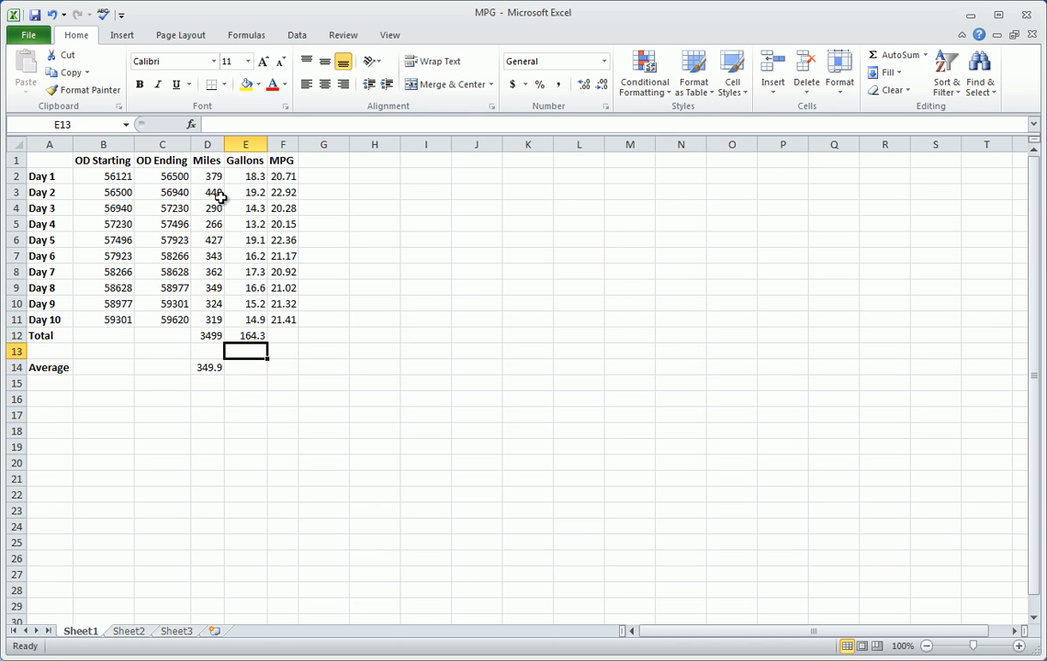
Insert a blank column between the Miles and Gallons columns.
click(245, 144)
right_click(245, 145)
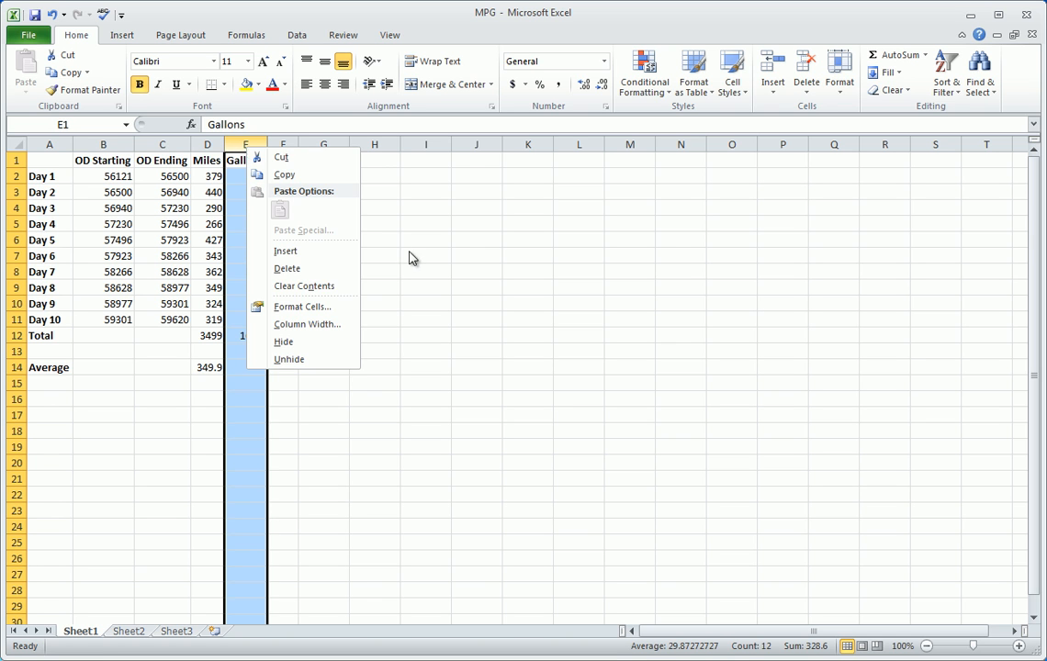
key(Escape)
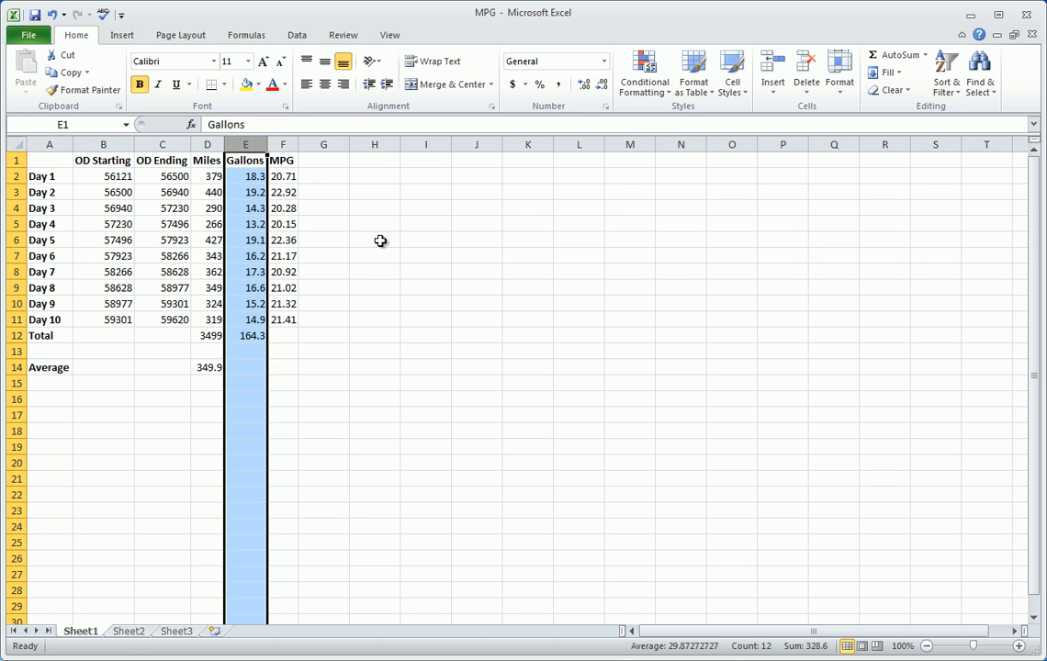
right_click(246, 145)
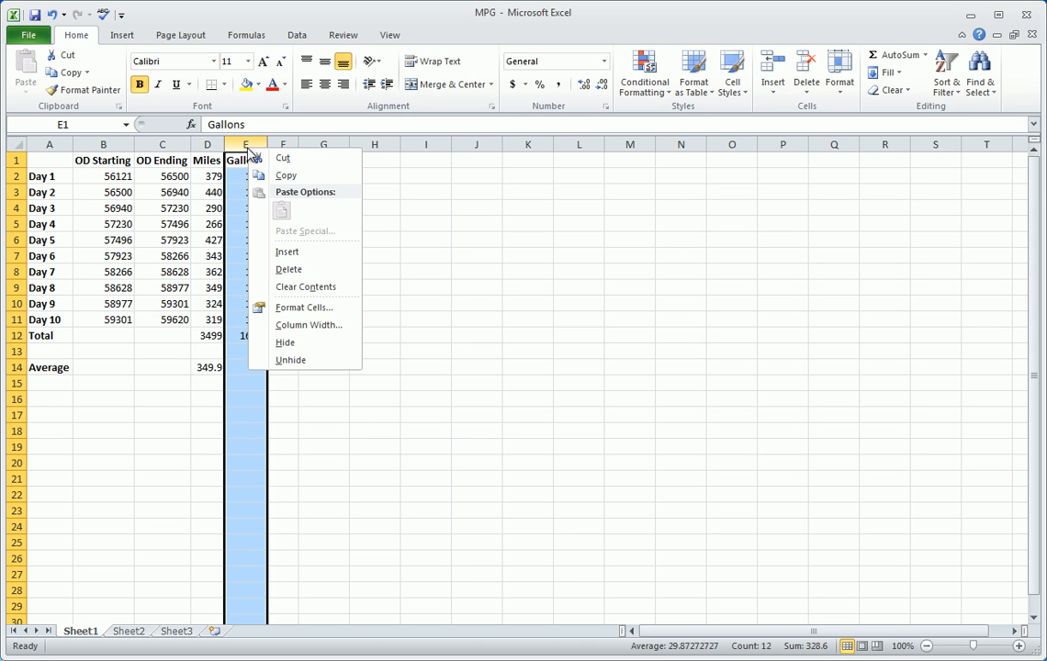
click(288, 252)
click(441, 318)
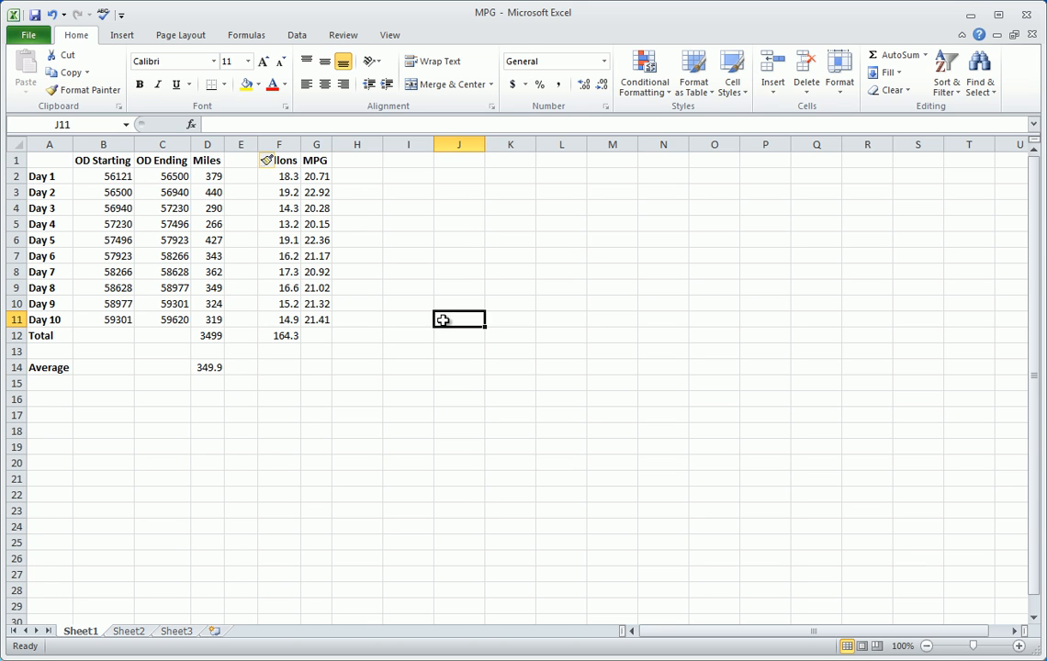
Enter the heading Percent Miles in E1 and autofit column E to it.
click(240, 162)
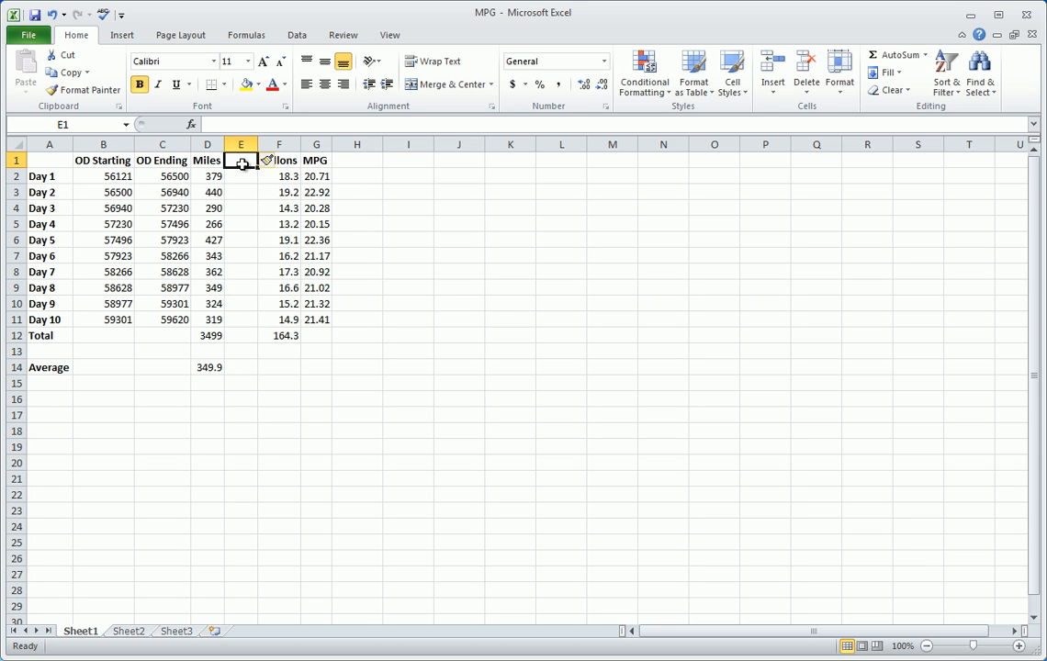
text(Perc)
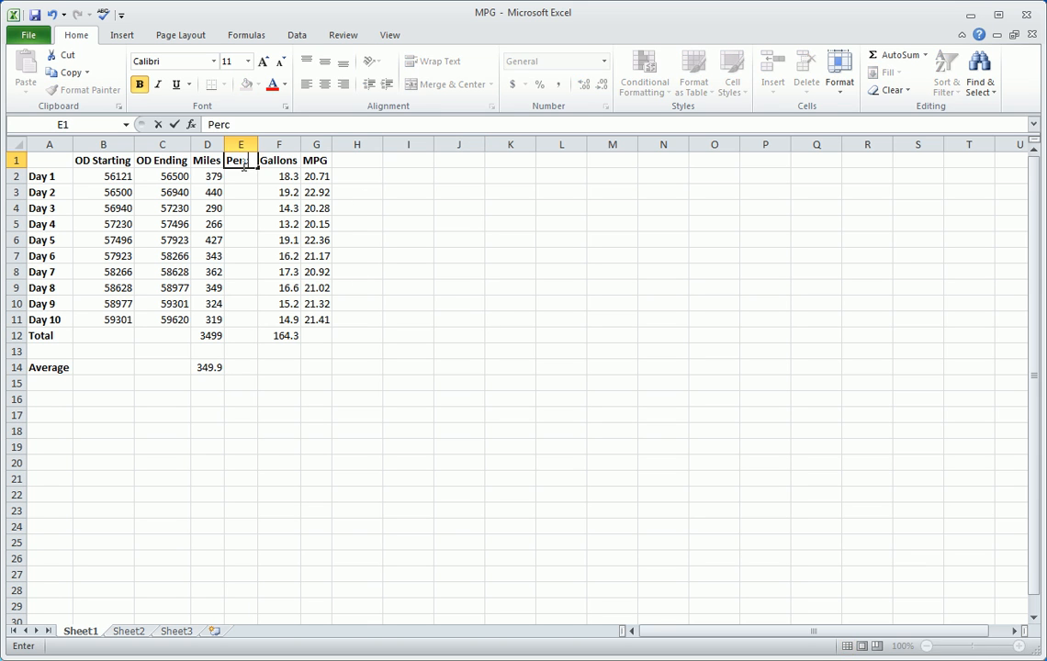
text(ent Miles)
key(BackSpace)
text(es)
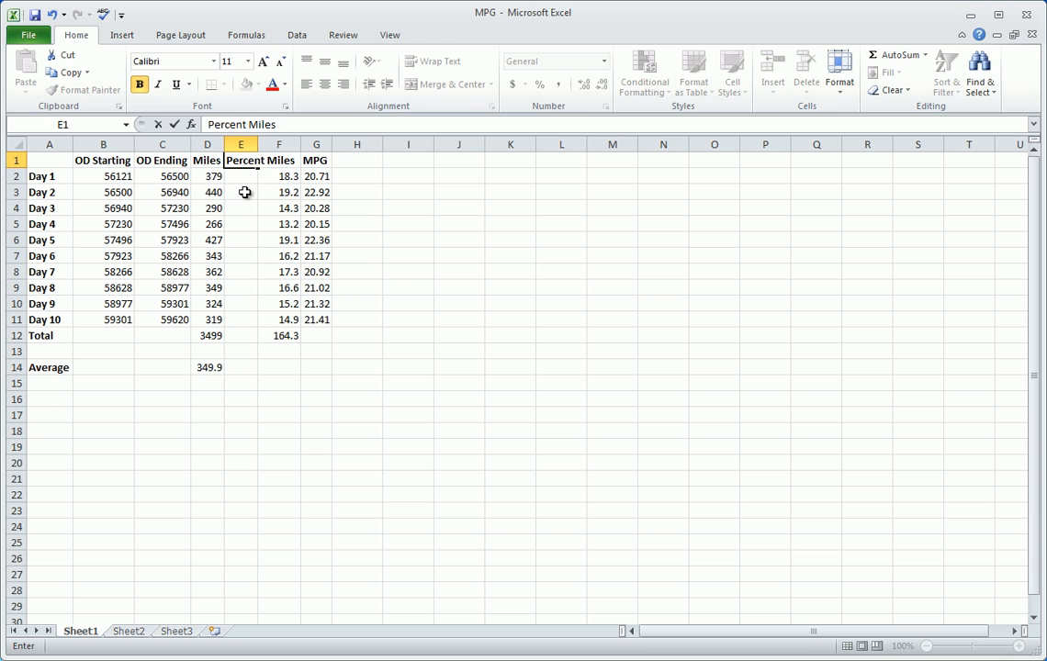
click(249, 187)
click(240, 161)
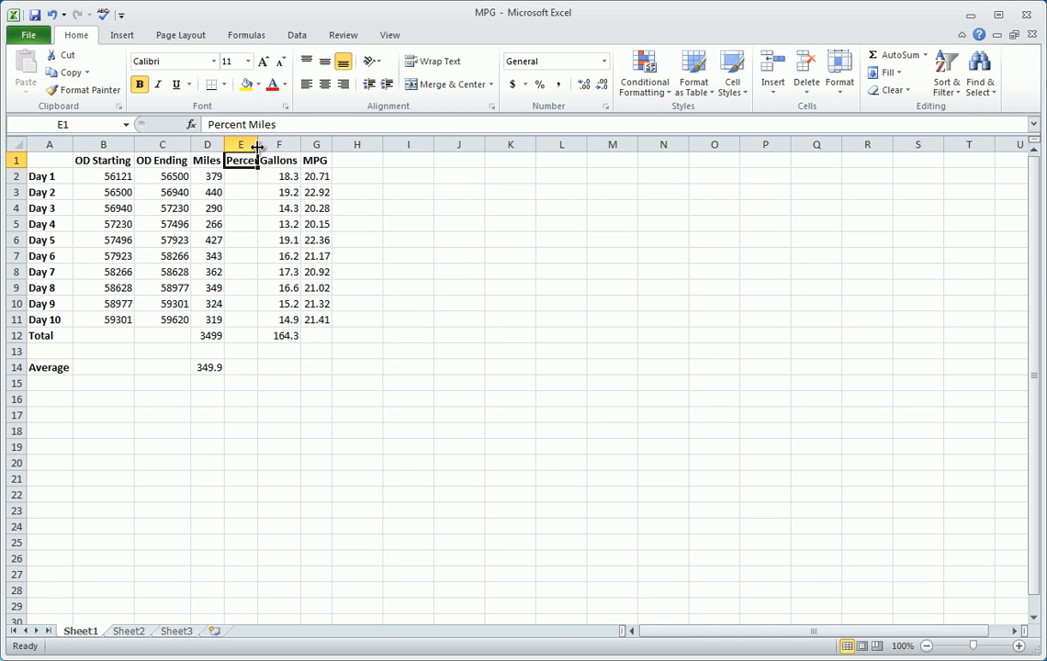
double_click(258, 146)
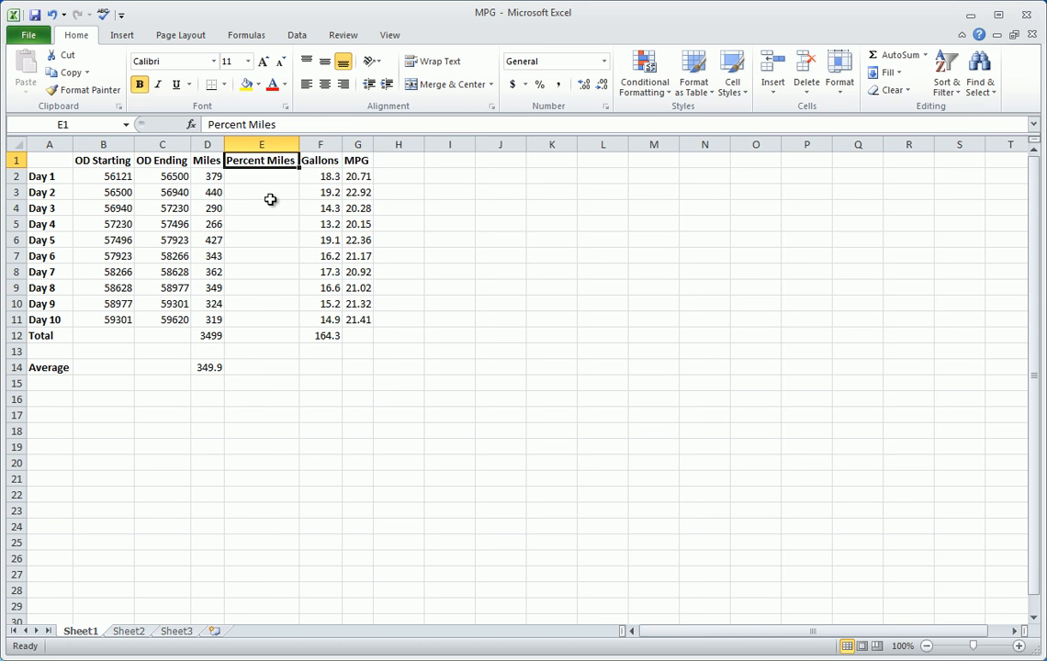
Calculate Day 1's share of the total miles in E2 with the formula =D2/D12.
click(273, 192)
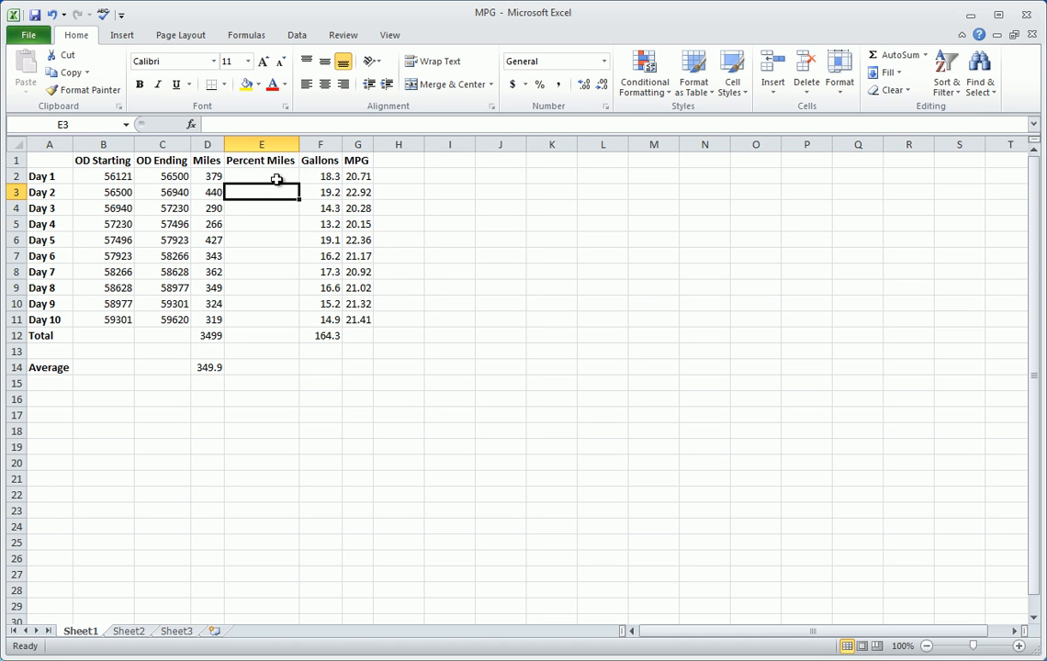
click(276, 179)
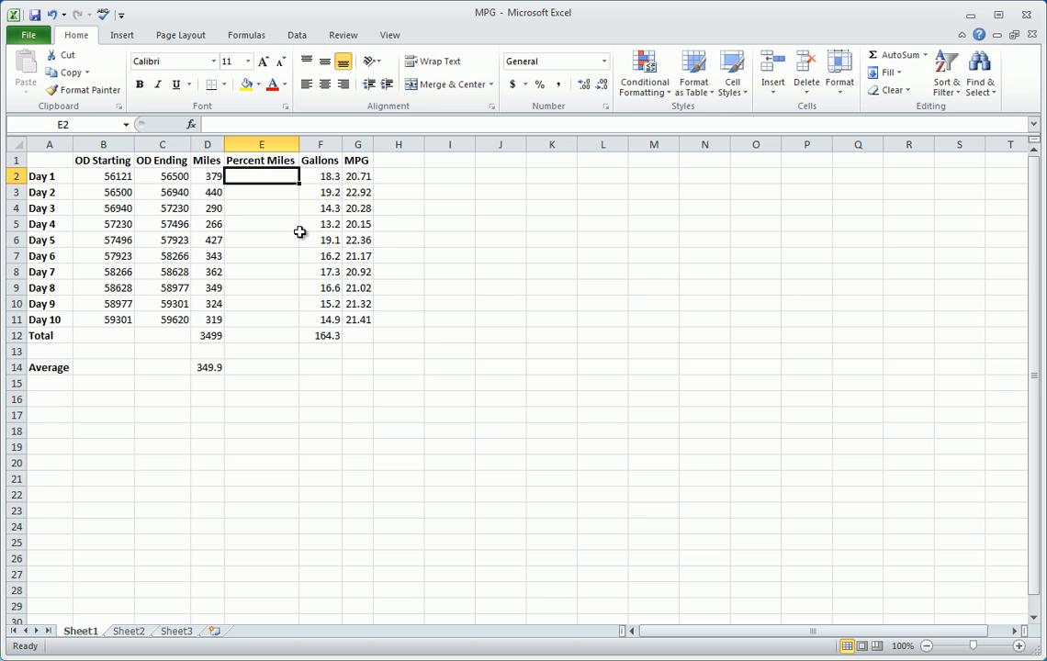
text(=)
click(212, 177)
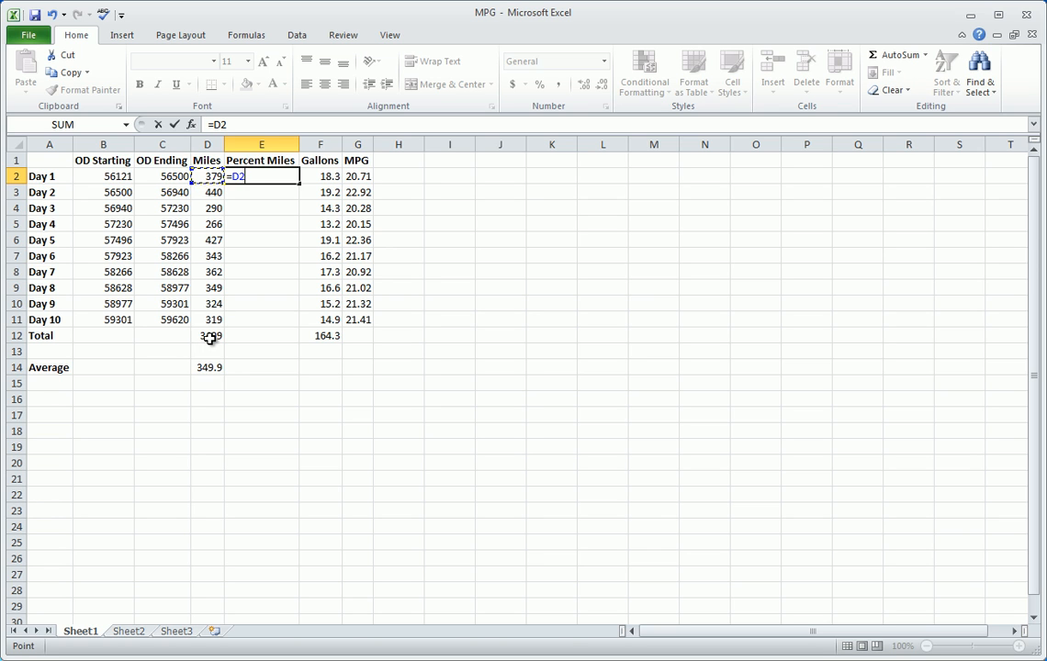
click(211, 337)
click(210, 176)
text(/)
click(218, 338)
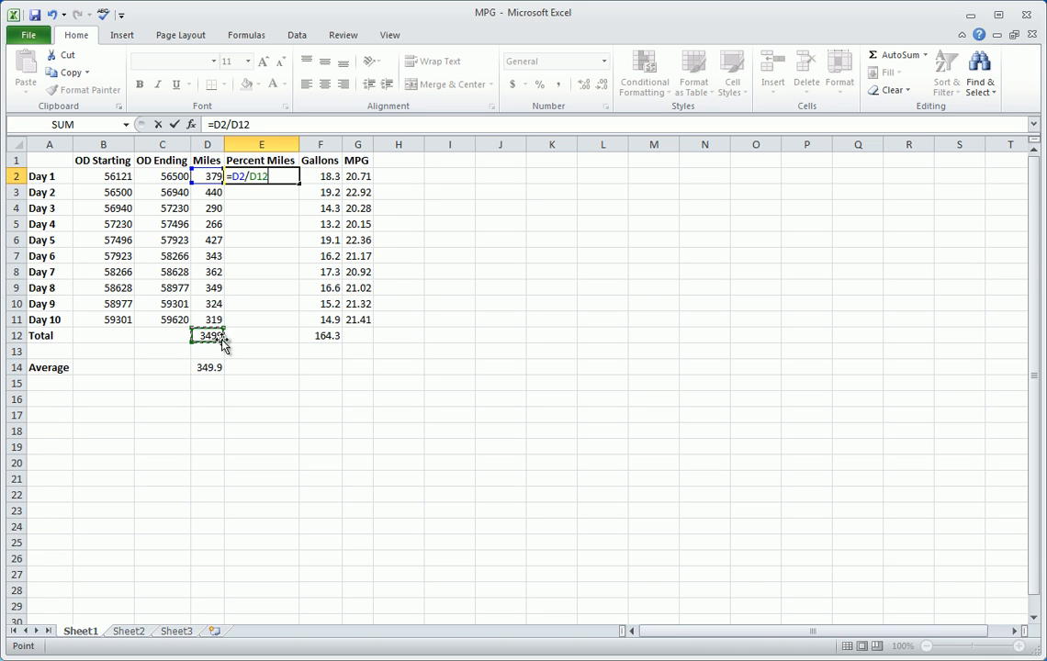
key(Return)
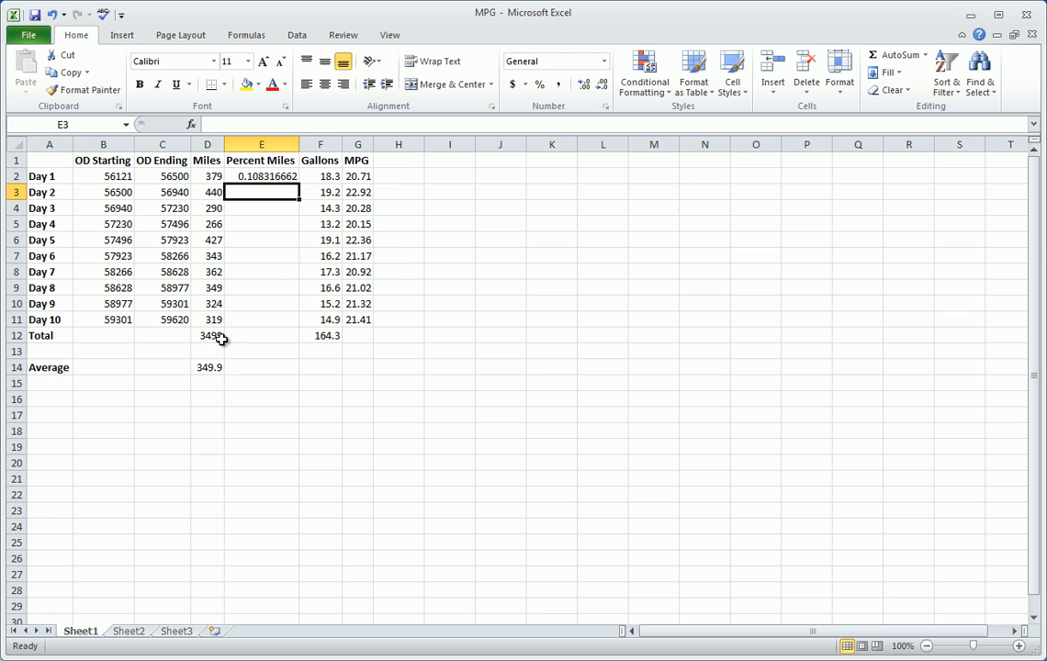
Format E2 as a percentage with two decimal places.
click(246, 176)
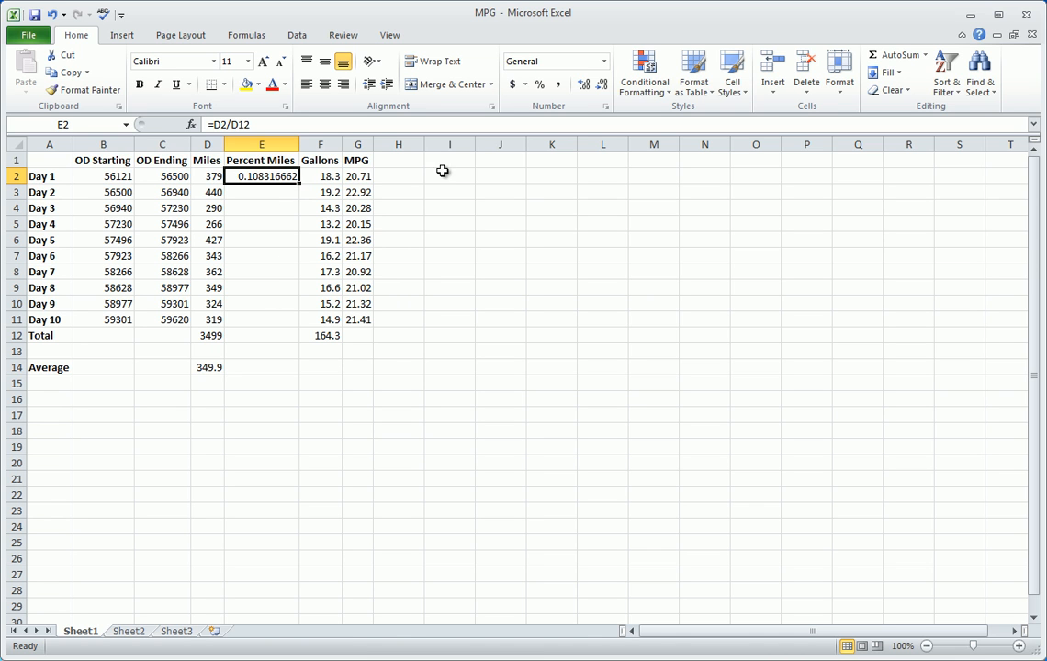
click(540, 86)
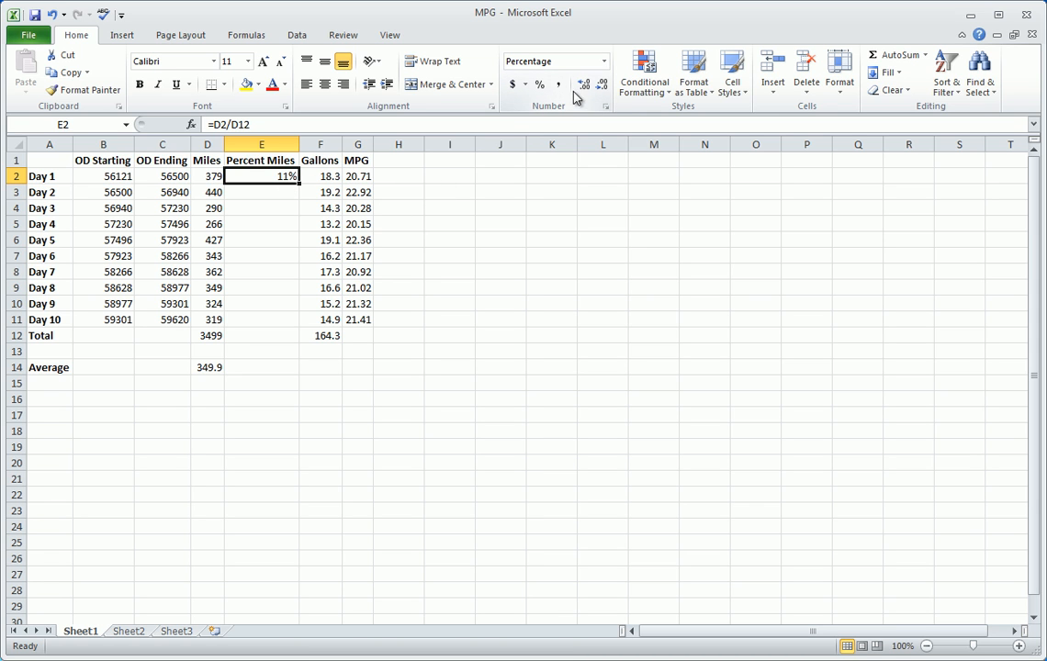
click(602, 87)
click(602, 87)
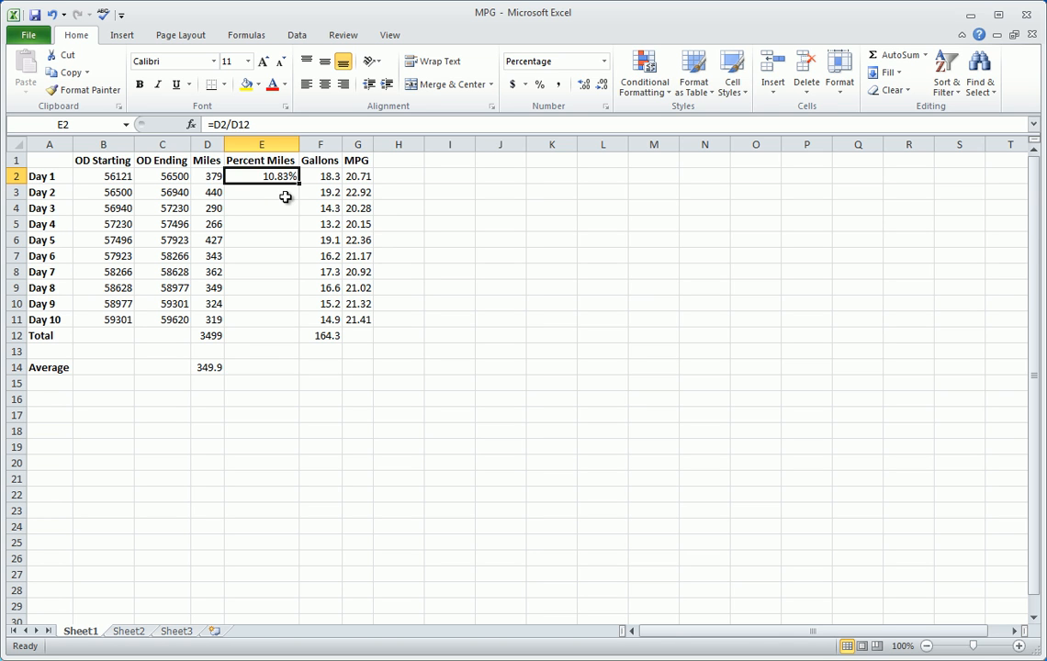
Try to fill the Percent Miles formula from E2 down to Day 10 in E11.
click(285, 197)
click(271, 175)
drag(298, 184, 290, 325)
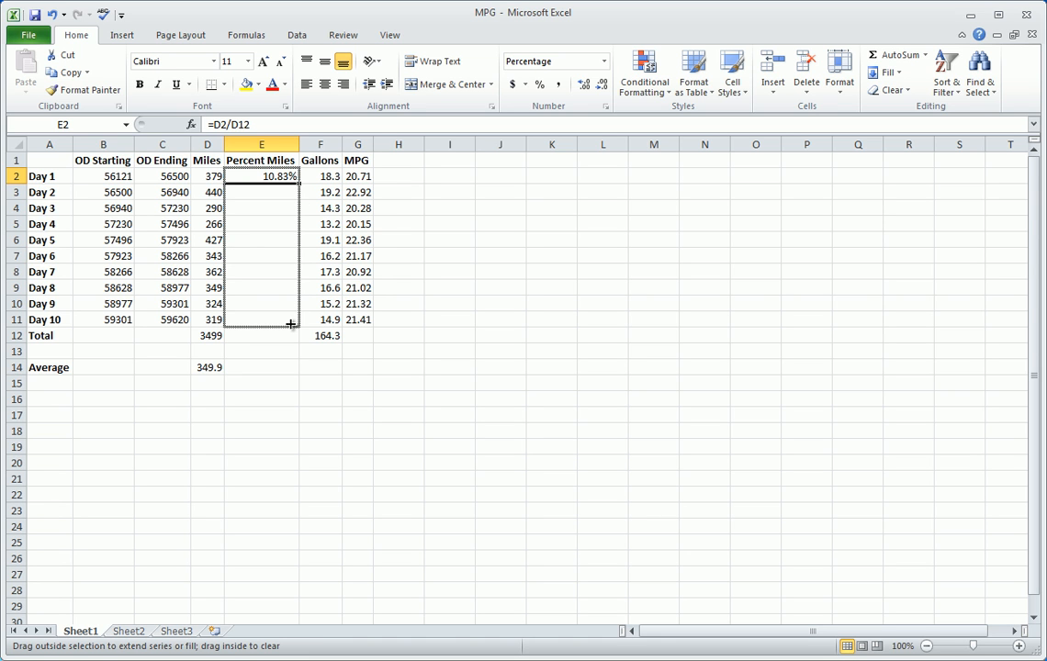
drag(290, 324, 290, 326)
click(301, 367)
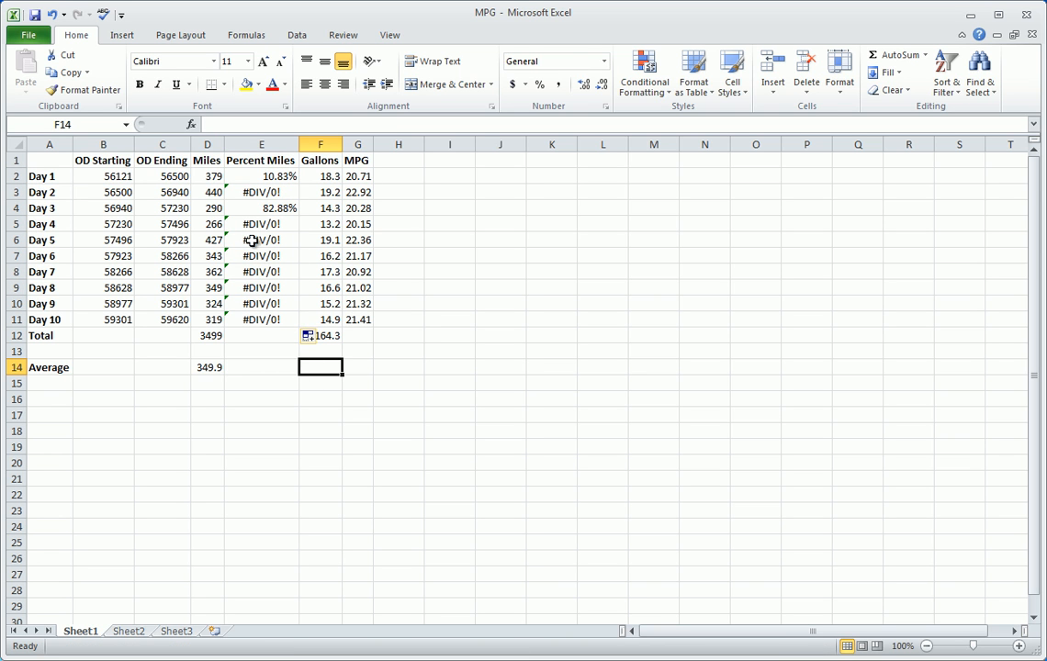
Check the copied formula in E3 and clear the filled Percent Miles cells E3:E11.
click(252, 193)
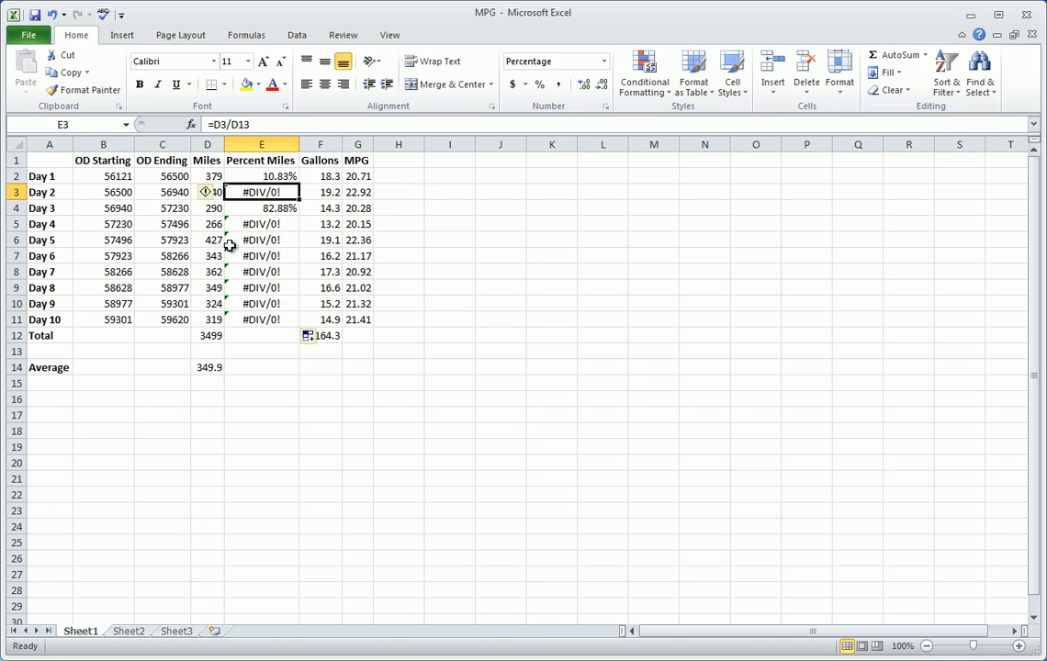
mouse_move(210, 197)
click(253, 351)
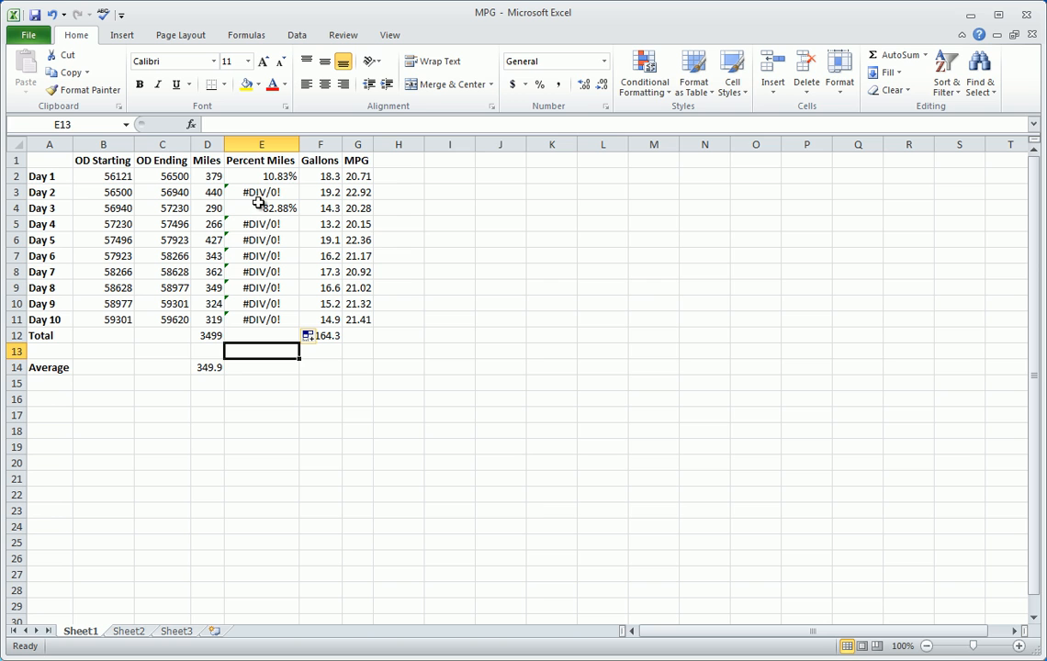
drag(257, 192, 269, 312)
key(Delete)
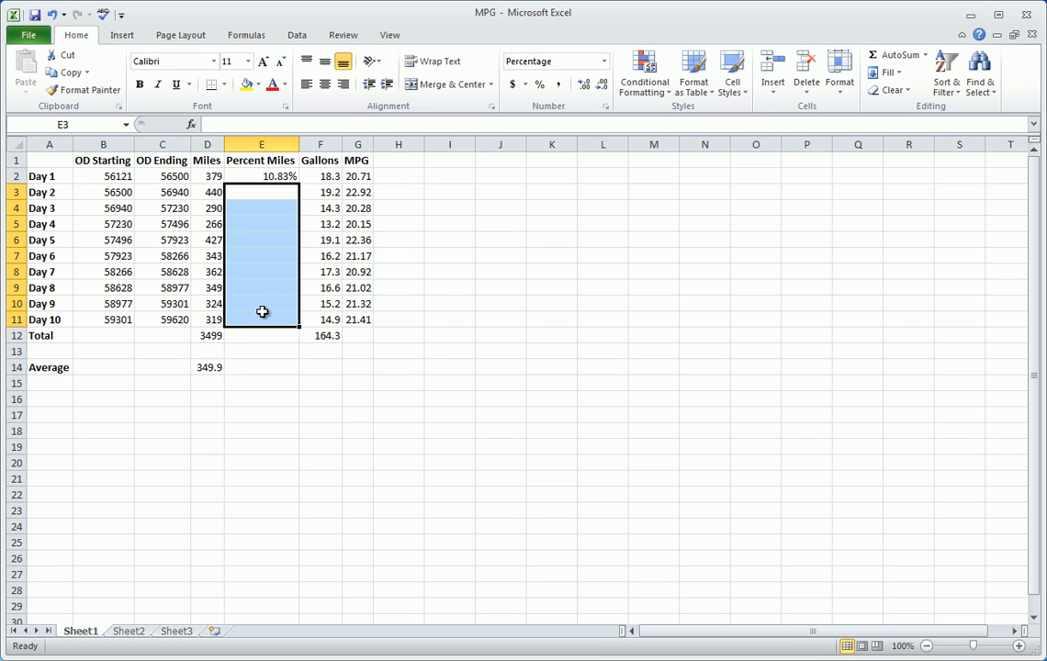
Change Day 1's Percent Miles formula in E2 to =D2/$D$12, making the total miles reference absolute.
click(211, 335)
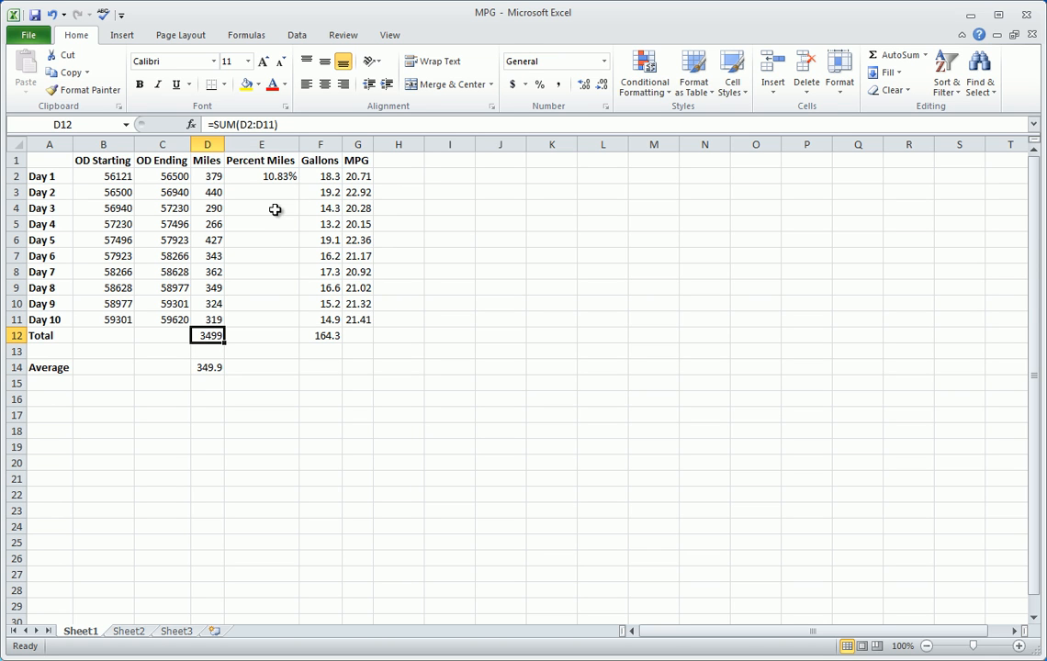
click(277, 176)
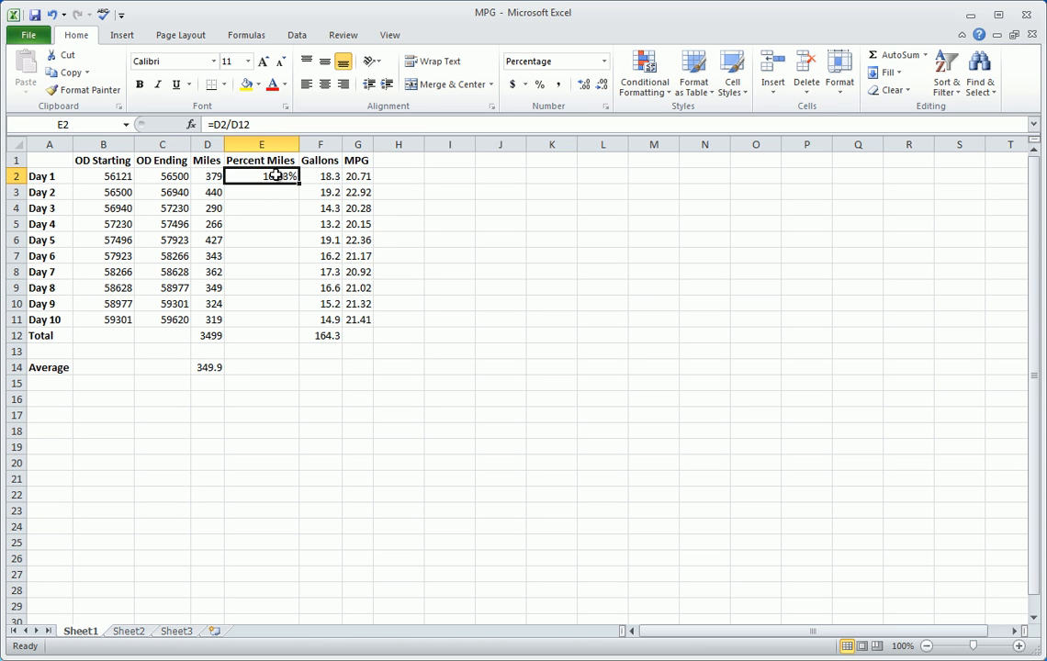
click(238, 124)
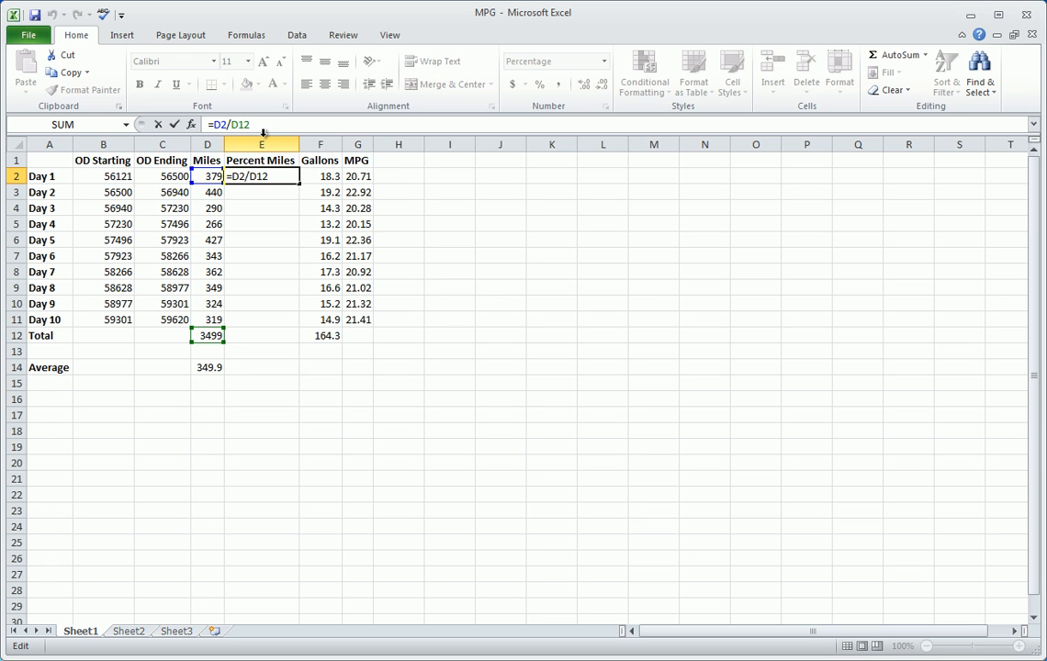
key(F4)
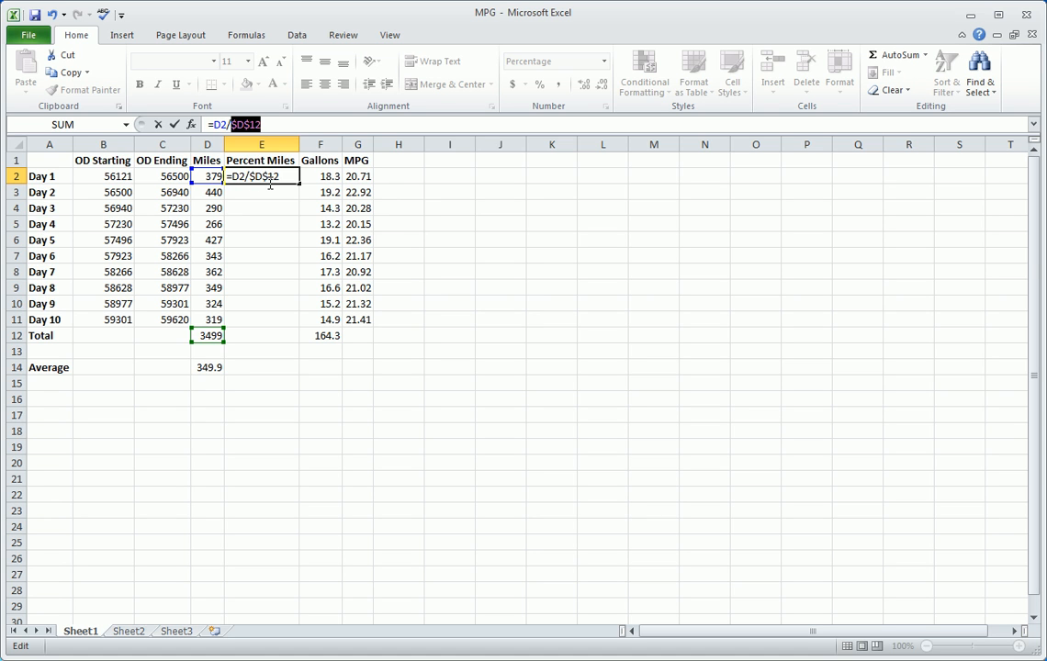
key(F4)
key(F4)
key(F4)
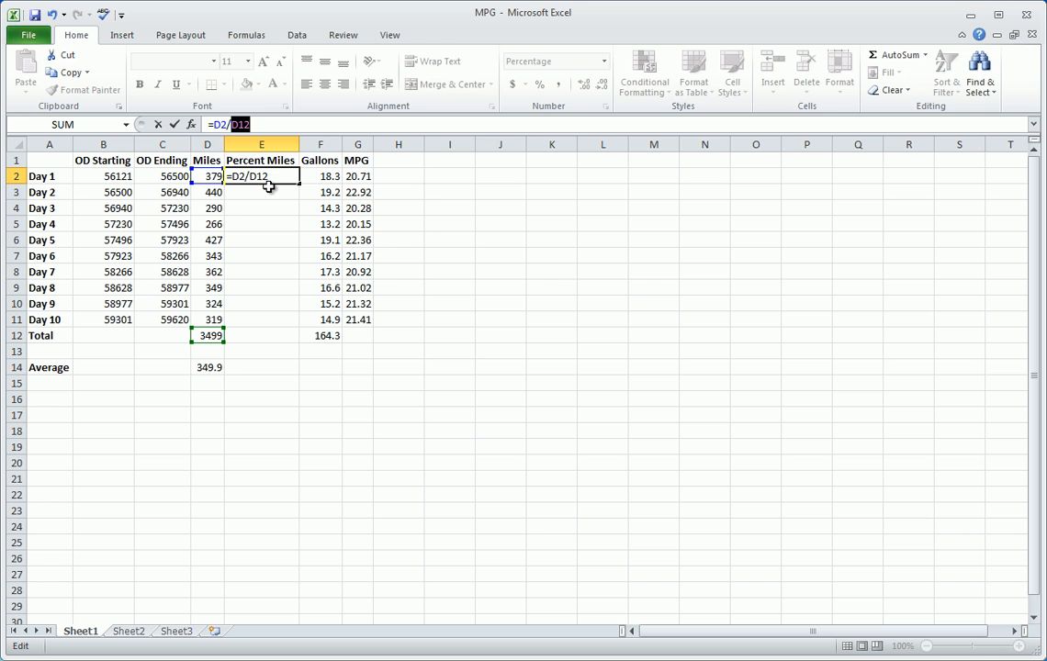
key(F4)
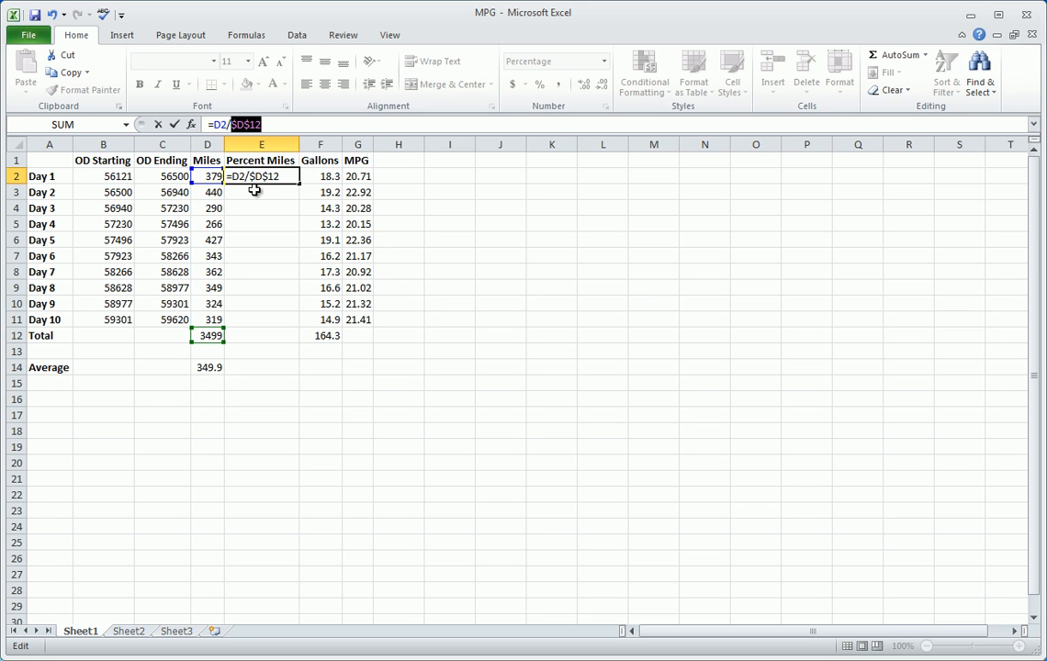
key(Return)
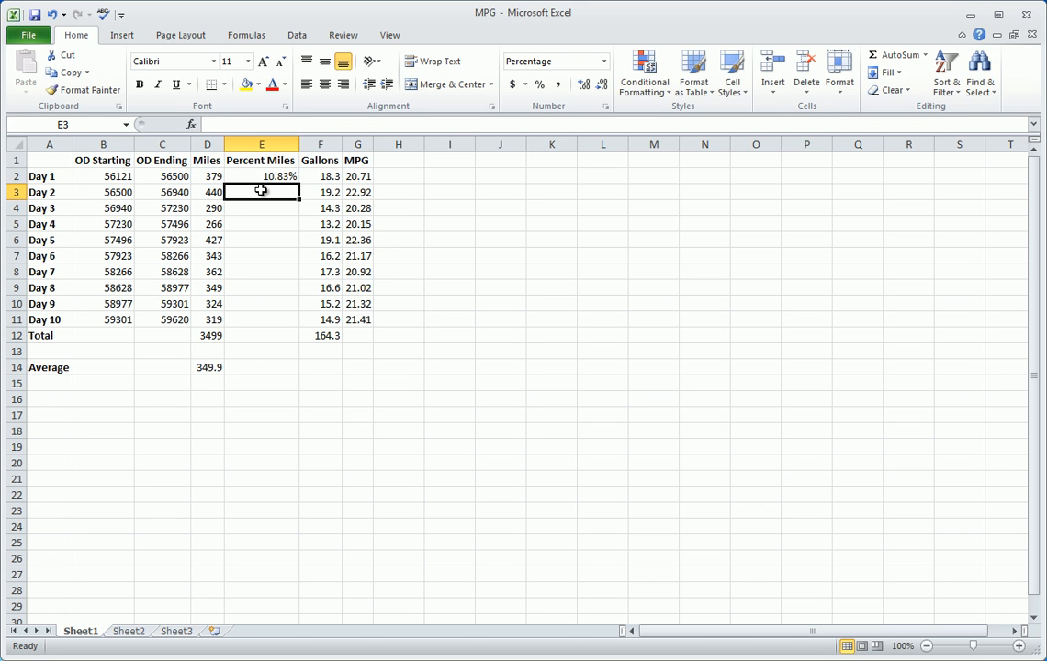
Fill the corrected Percent Miles formula from E2 down to Day 10 in E11.
click(272, 179)
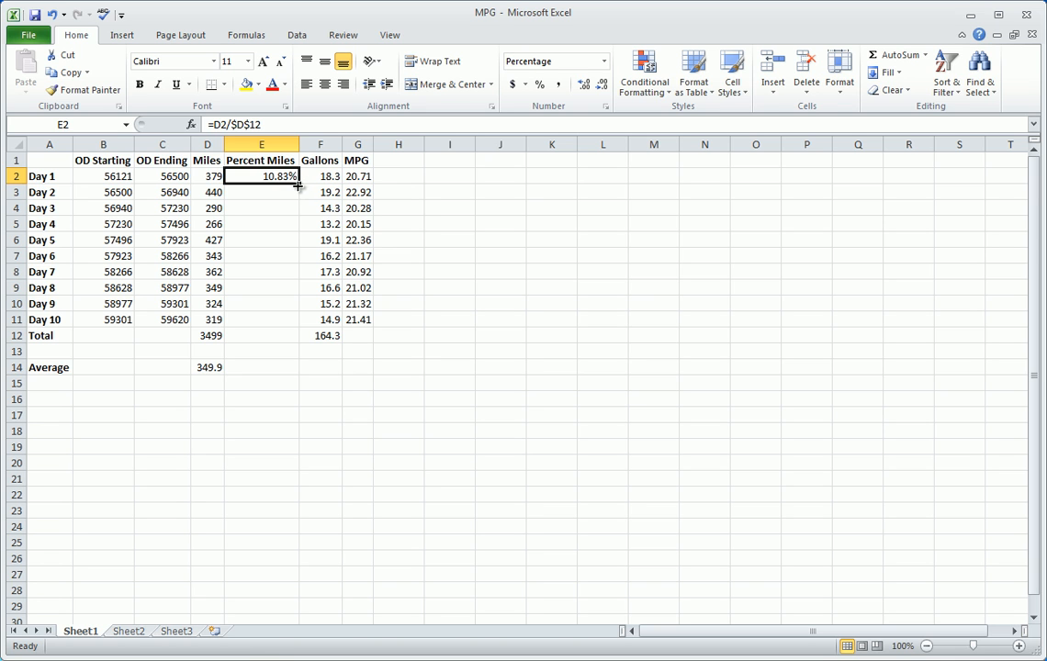
drag(299, 184, 294, 325)
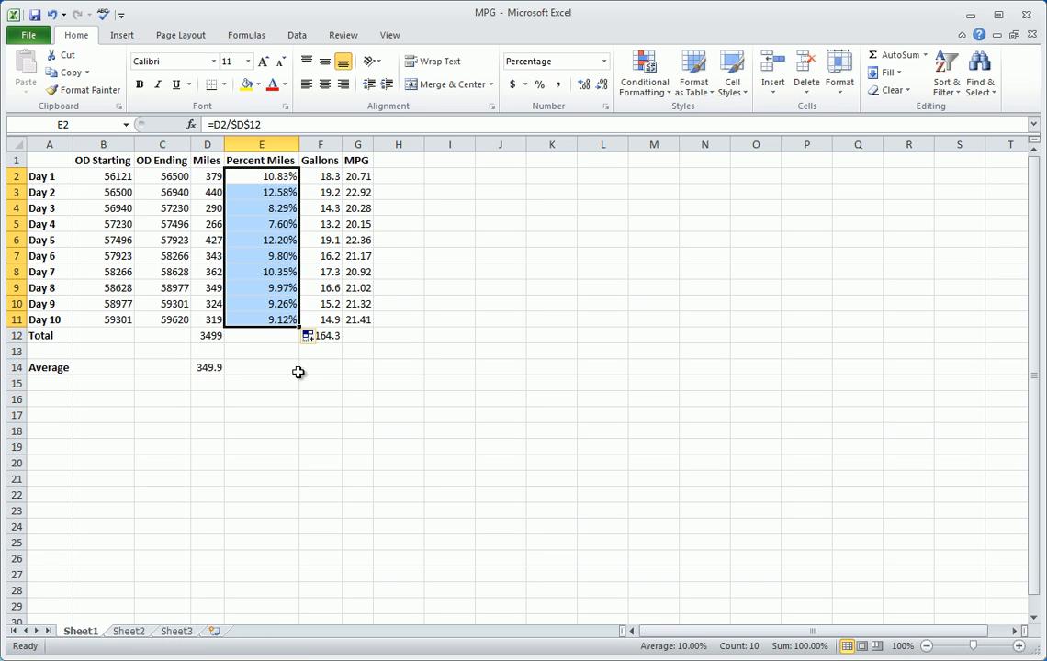
click(294, 371)
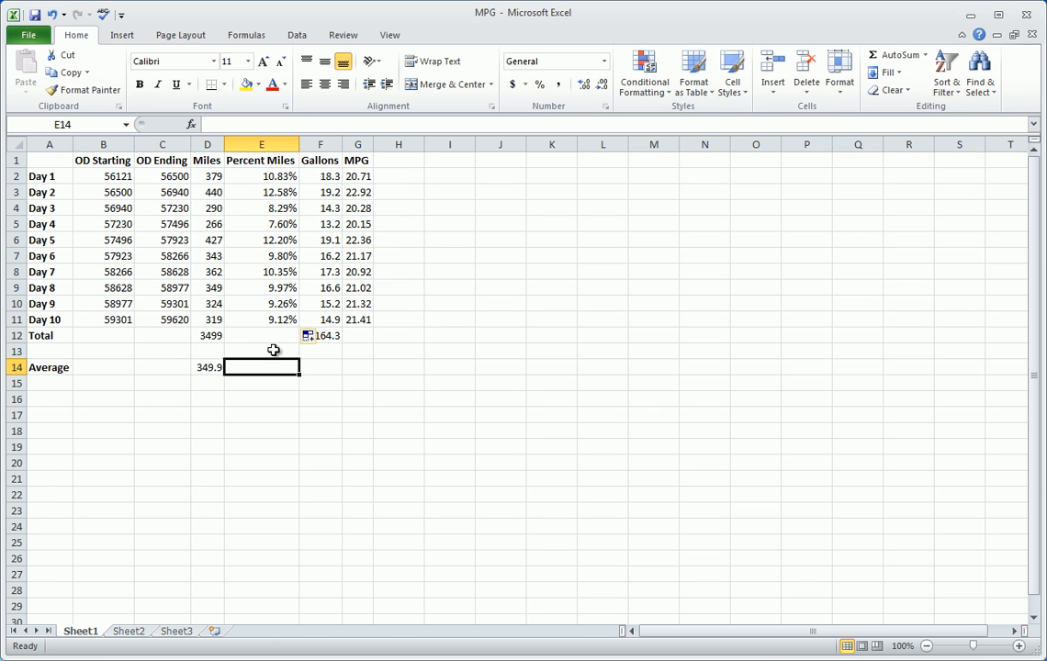
Sum the Percent Miles column in E12 with =SUM(E2:E11) as a check, and clear E12 again.
click(274, 336)
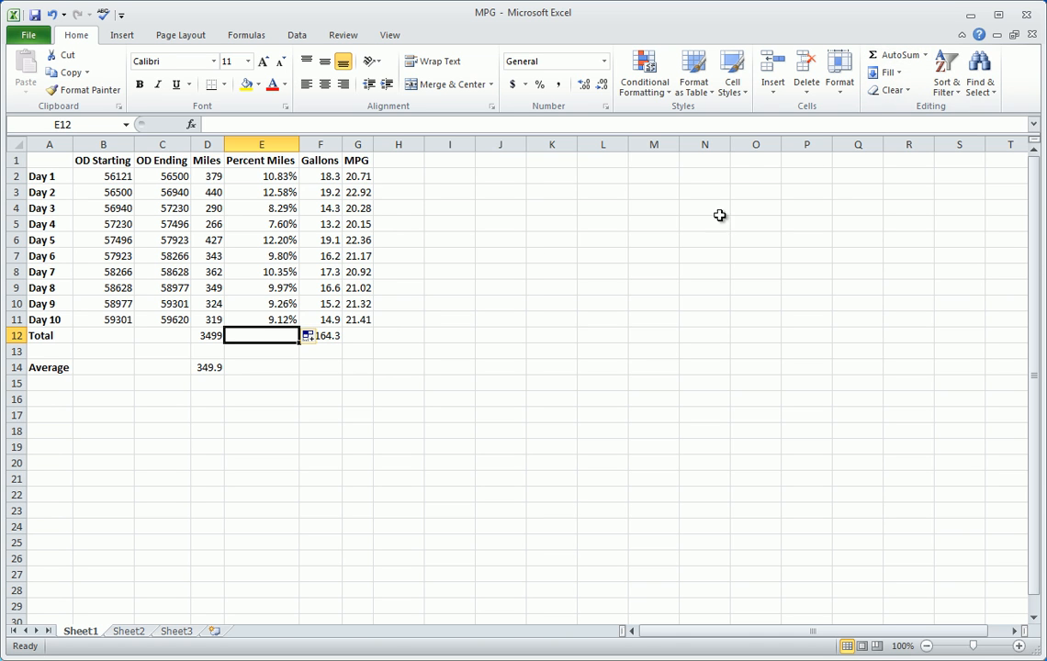
click(896, 57)
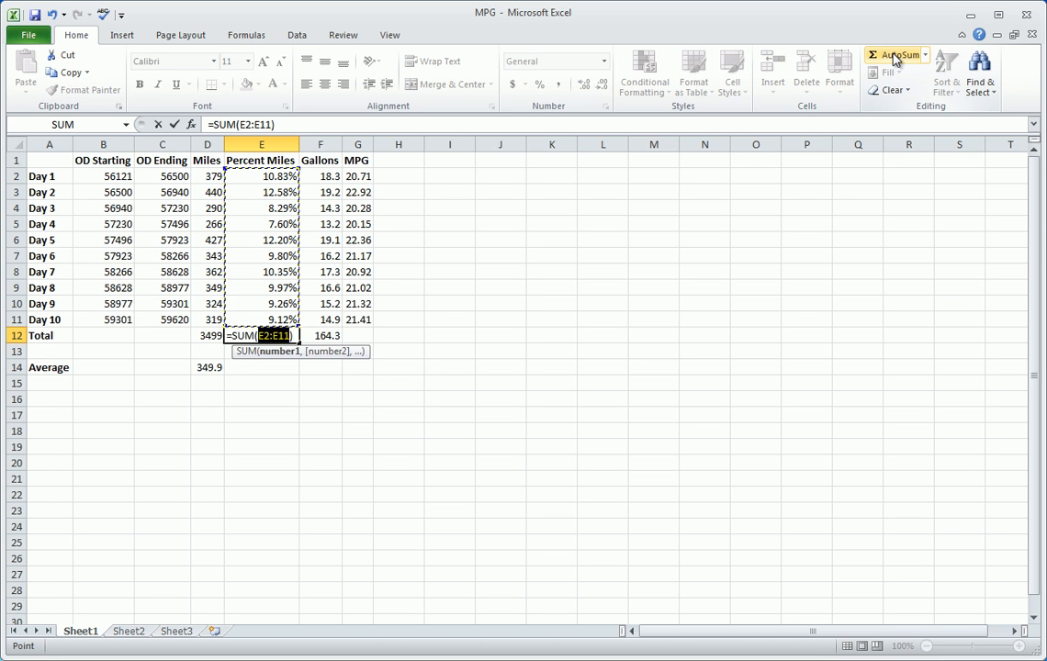
key(Return)
drag(262, 430, 271, 356)
click(278, 336)
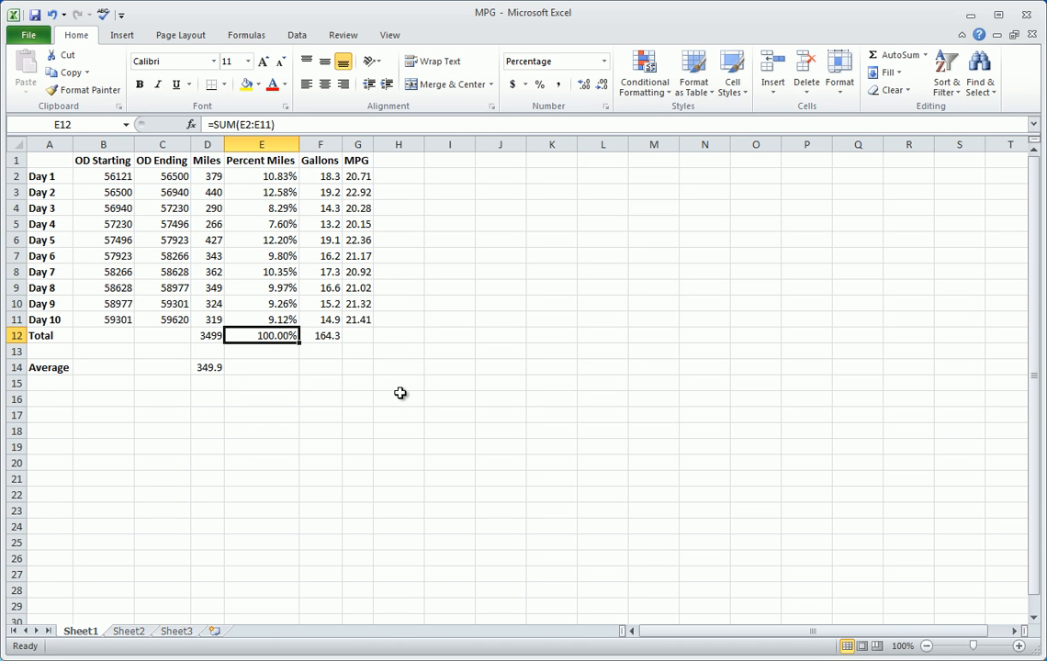
key(Delete)
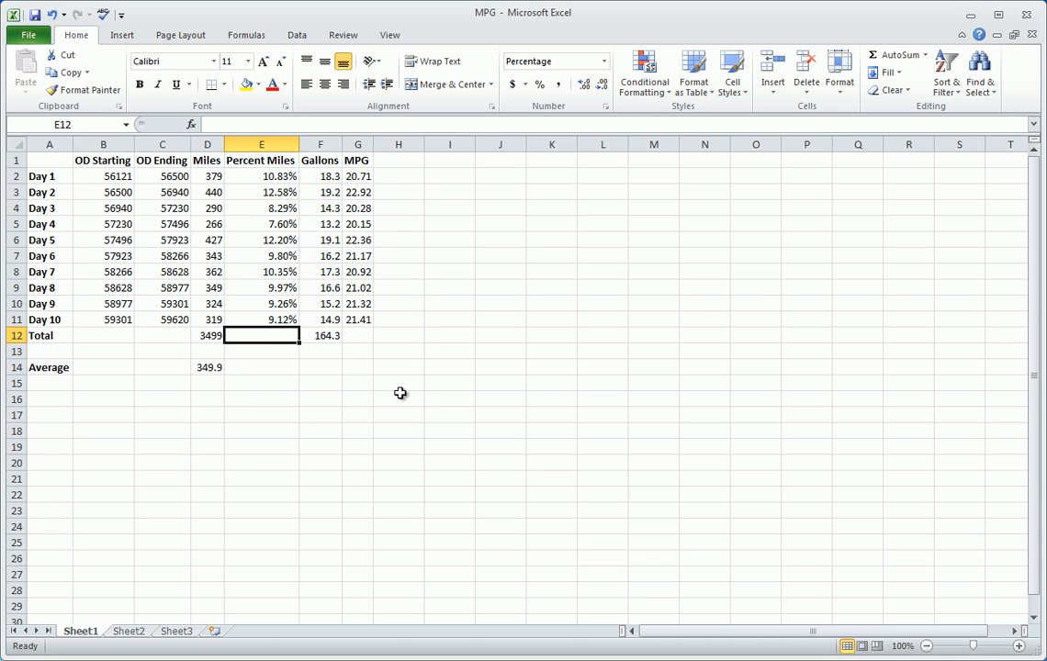